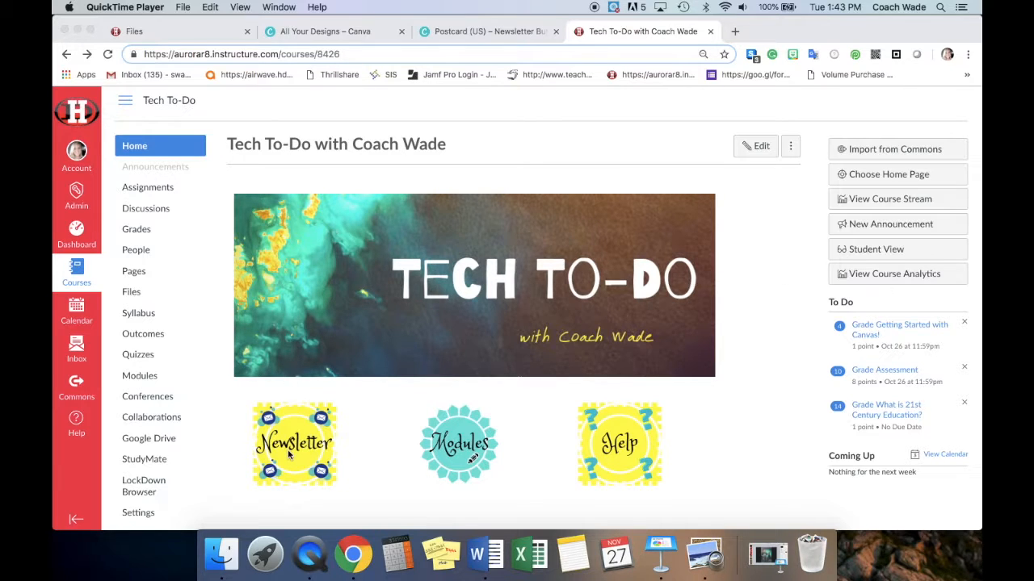
Open the page linked from the Newsletter button on the Tech To-Do course home page, and return to the home page.
click(340, 436)
click(303, 436)
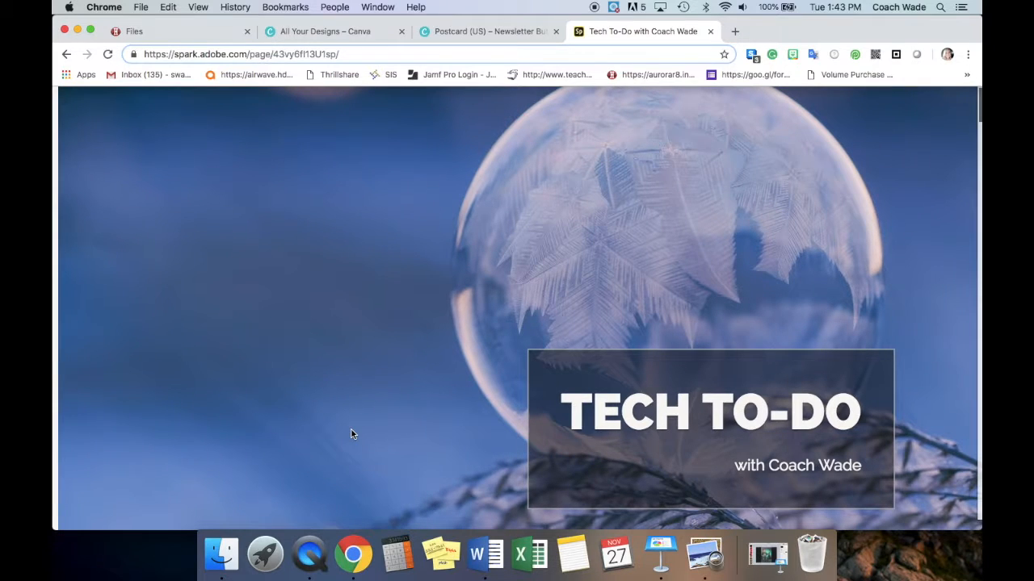
scroll(392, 432, left, 5)
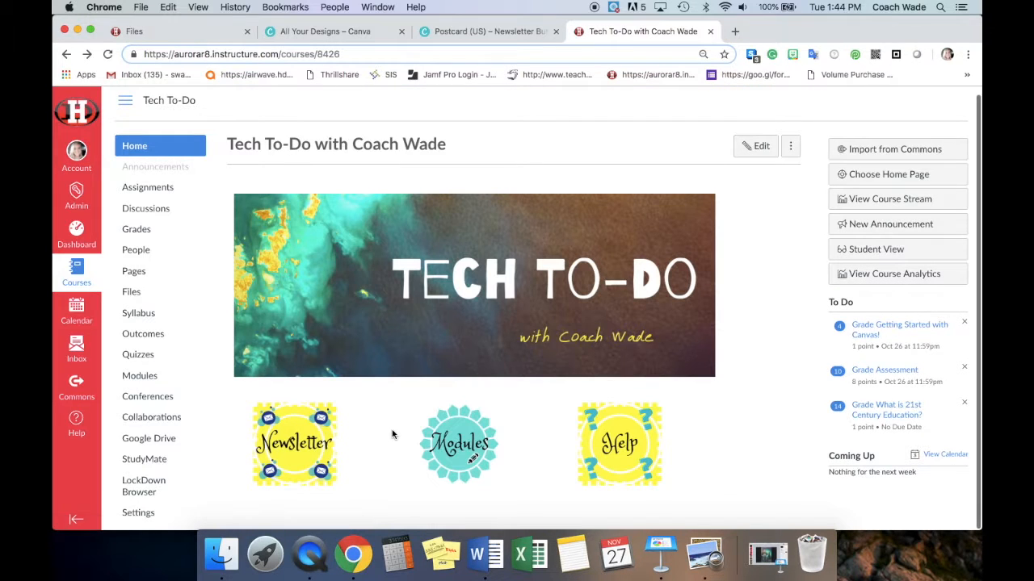
scroll(740, 387, down, 2)
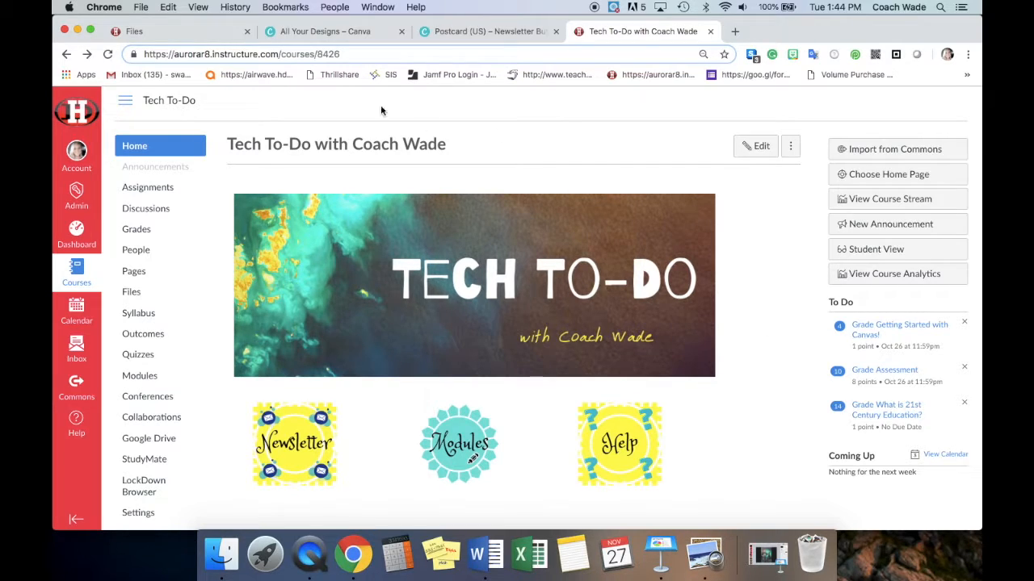
Switch to Canva and create a new blank postcard design.
click(314, 34)
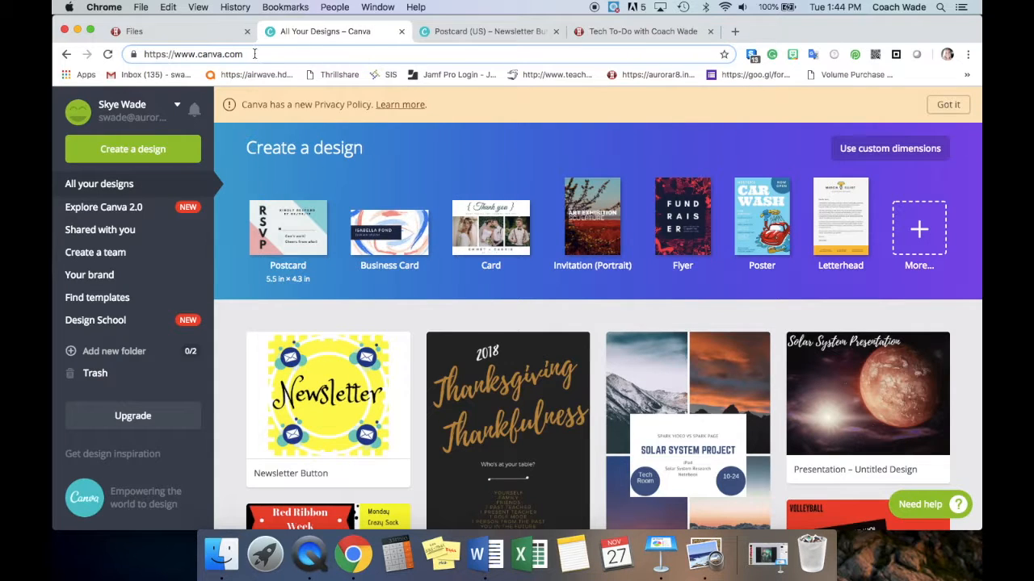
click(255, 54)
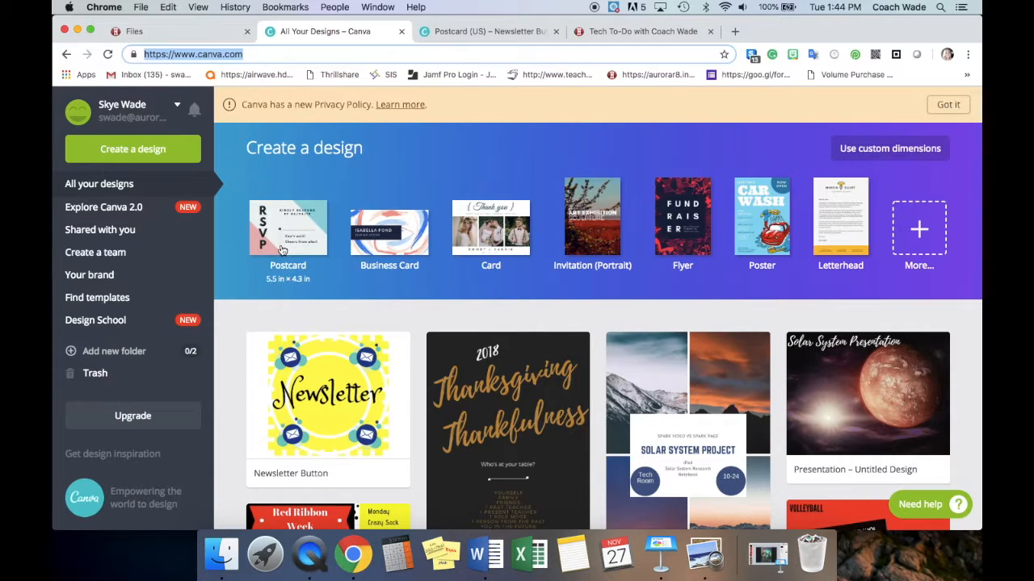
click(282, 250)
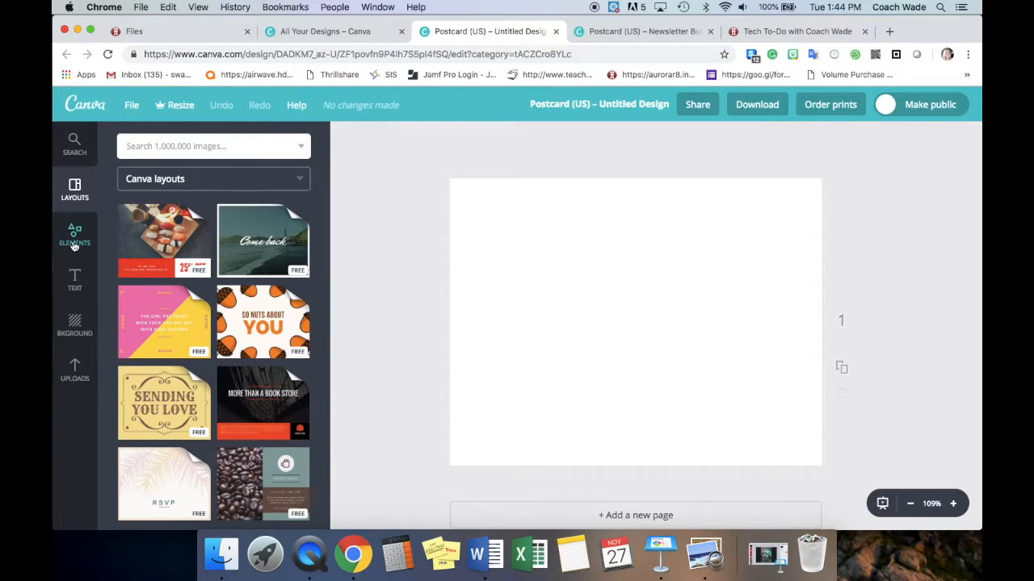
Browse the ready-made Canva postcard layouts, looking at the free and paid designs.
scroll(177, 404, down, 10)
scroll(178, 406, down, 5)
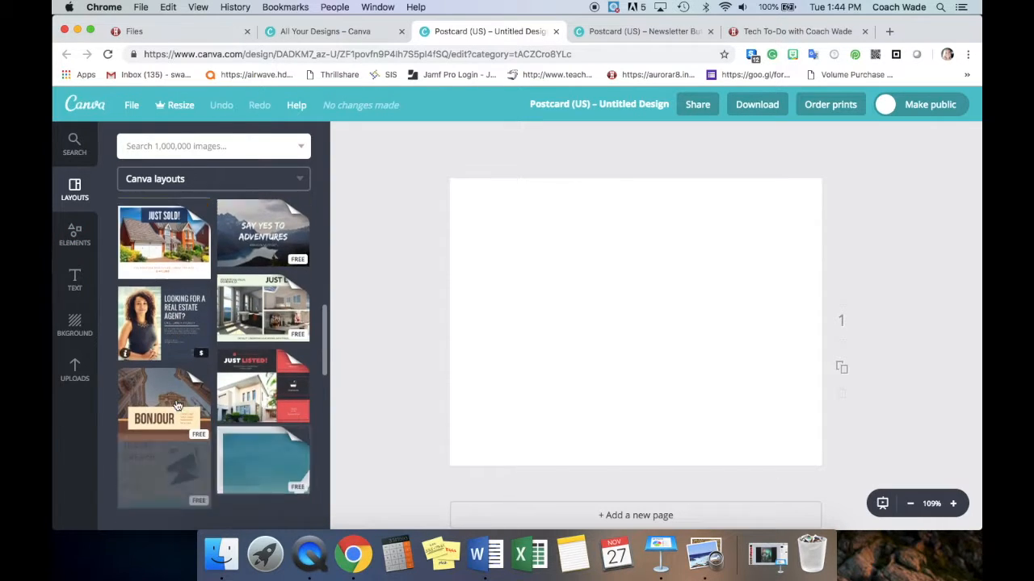
scroll(177, 406, up, 6)
scroll(178, 406, up, 5)
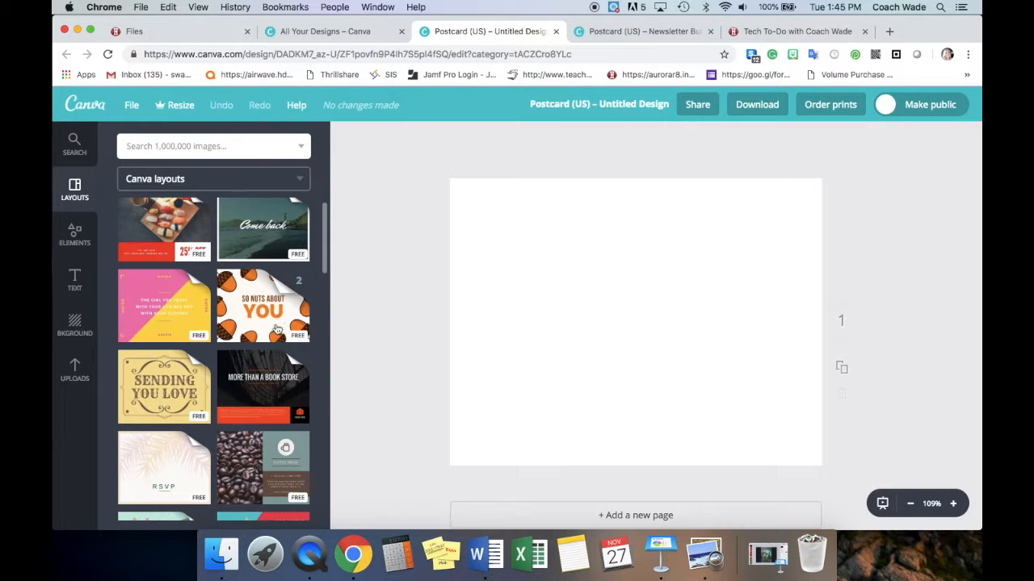
scroll(279, 322, down, 10)
scroll(218, 447, down, 10)
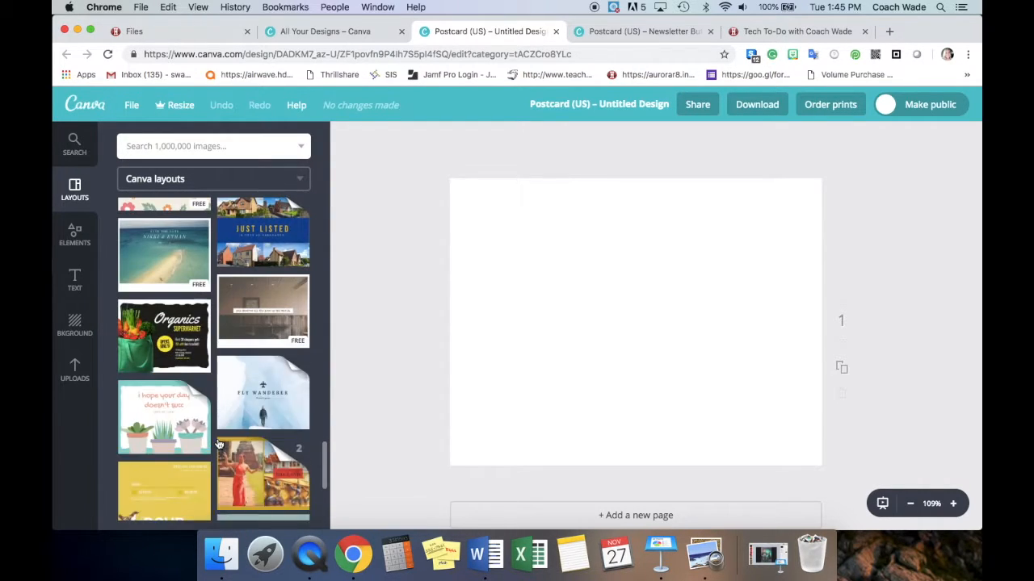
scroll(218, 445, down, 5)
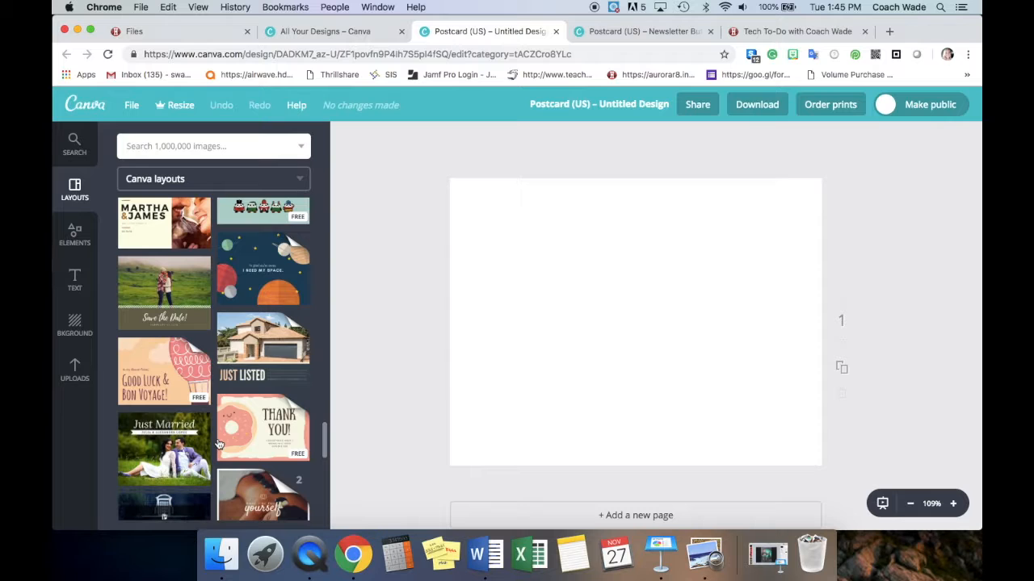
scroll(219, 444, down, 10)
scroll(218, 444, down, 10)
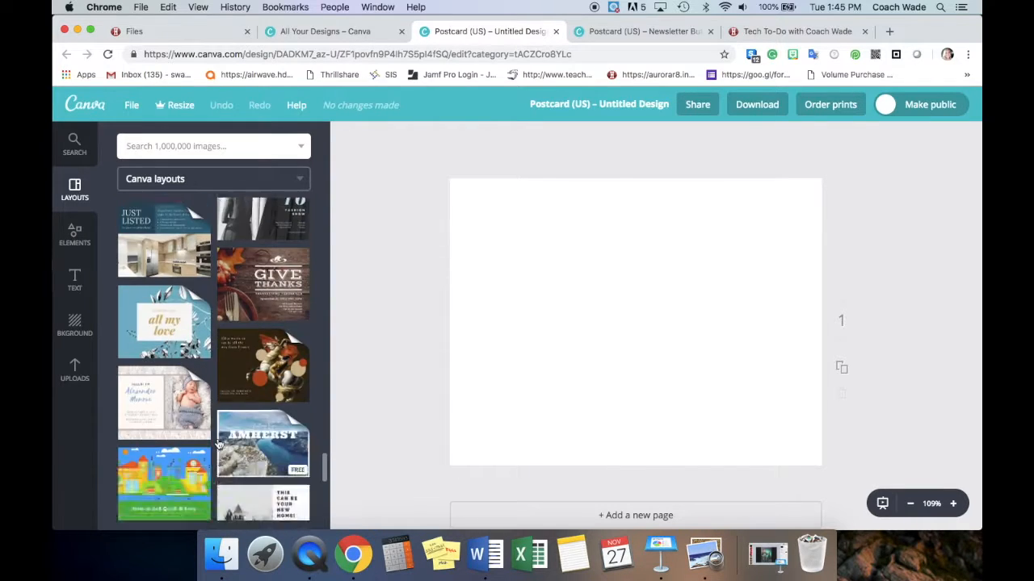
scroll(218, 445, down, 10)
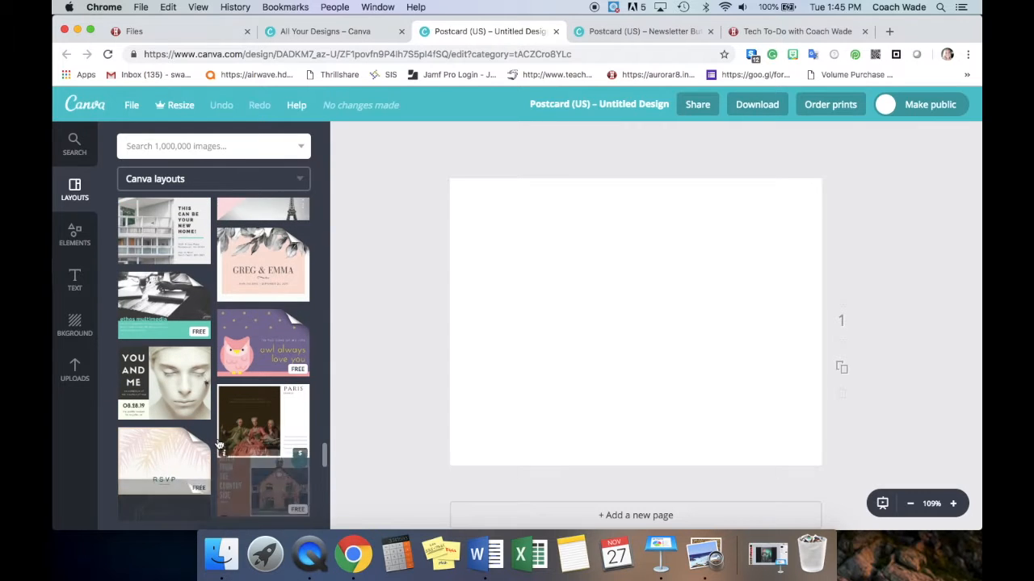
Try the Paris postcard layout with the group portrait on the blank page, and undo it.
click(292, 447)
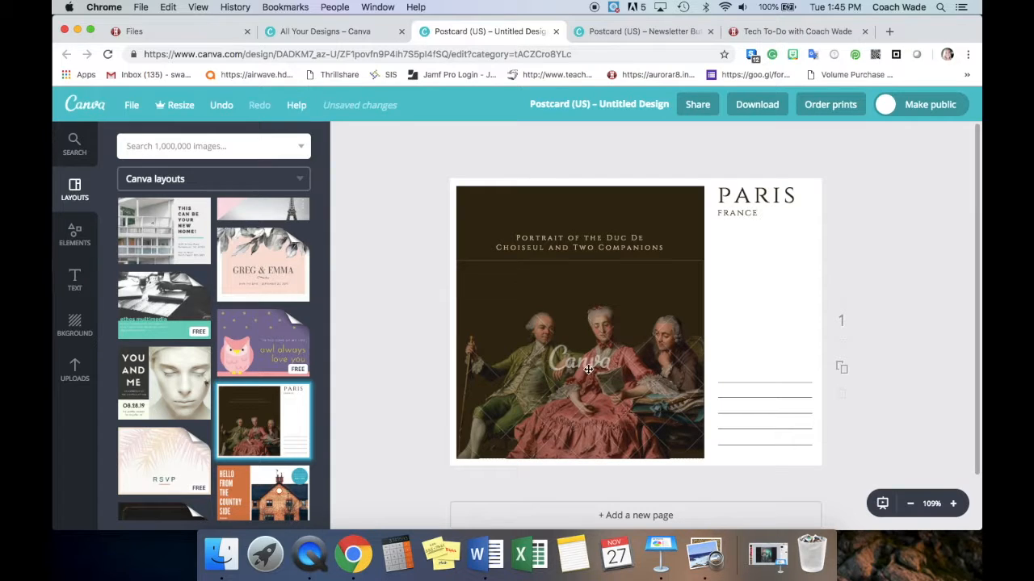
click(612, 375)
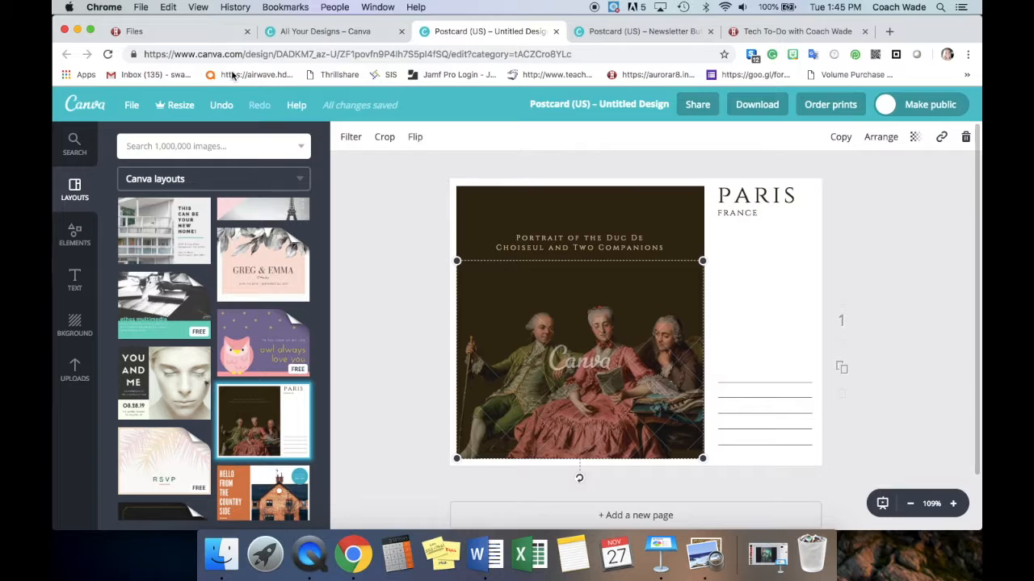
click(220, 106)
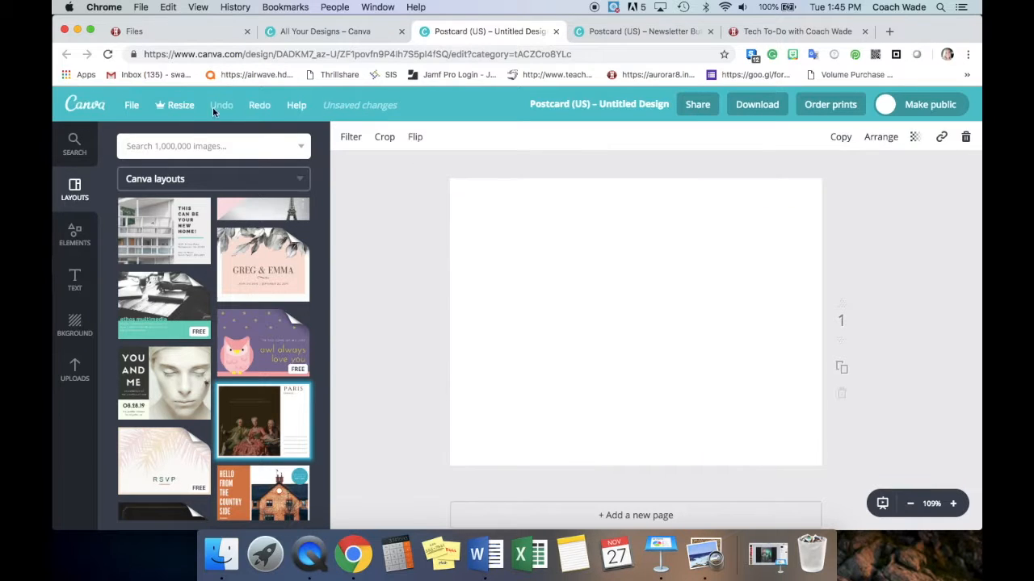
Add the filled circle shape with a solid border and dashed inner ring to the blank postcard.
click(75, 237)
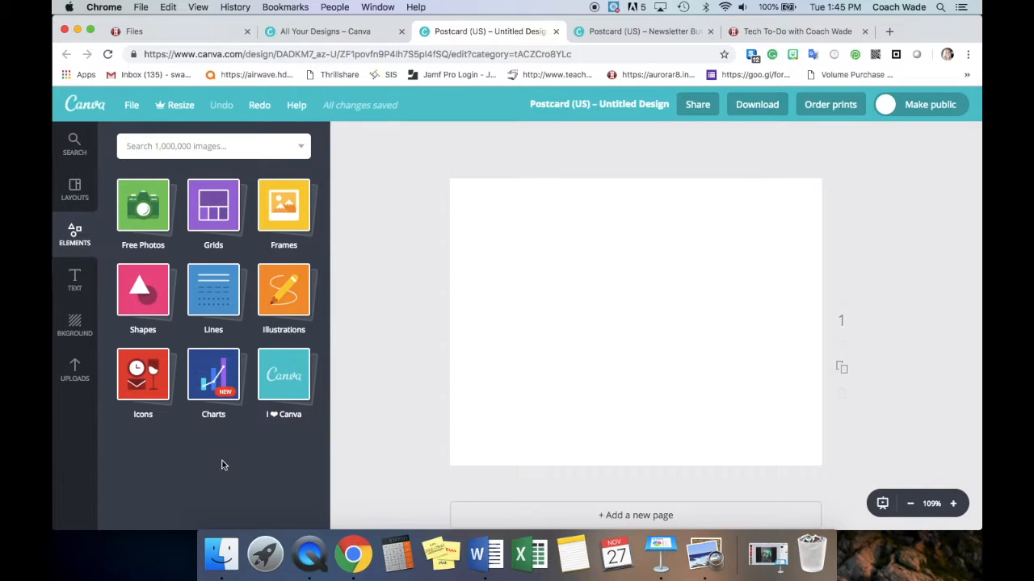
click(146, 311)
scroll(202, 424, down, 10)
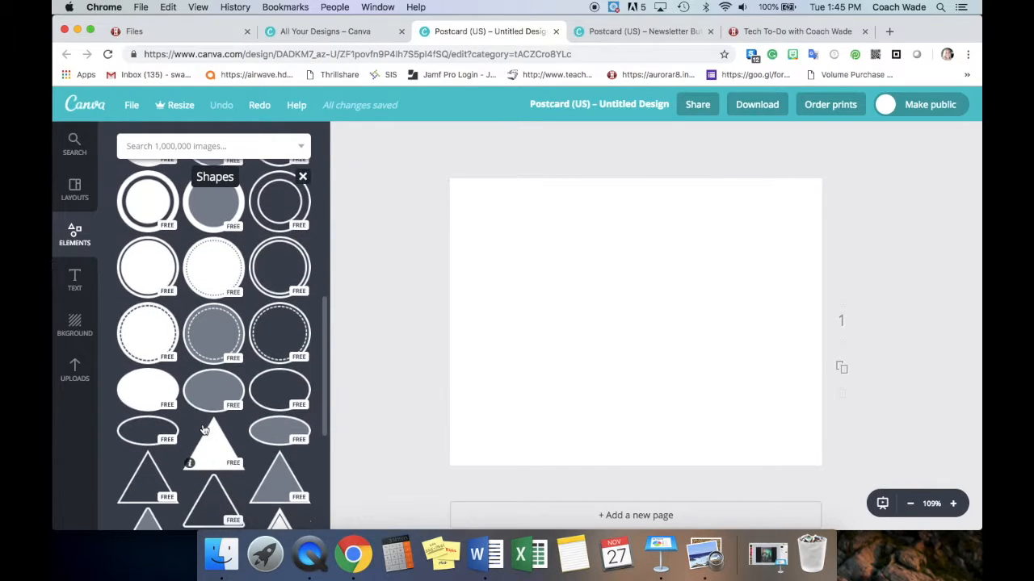
click(230, 346)
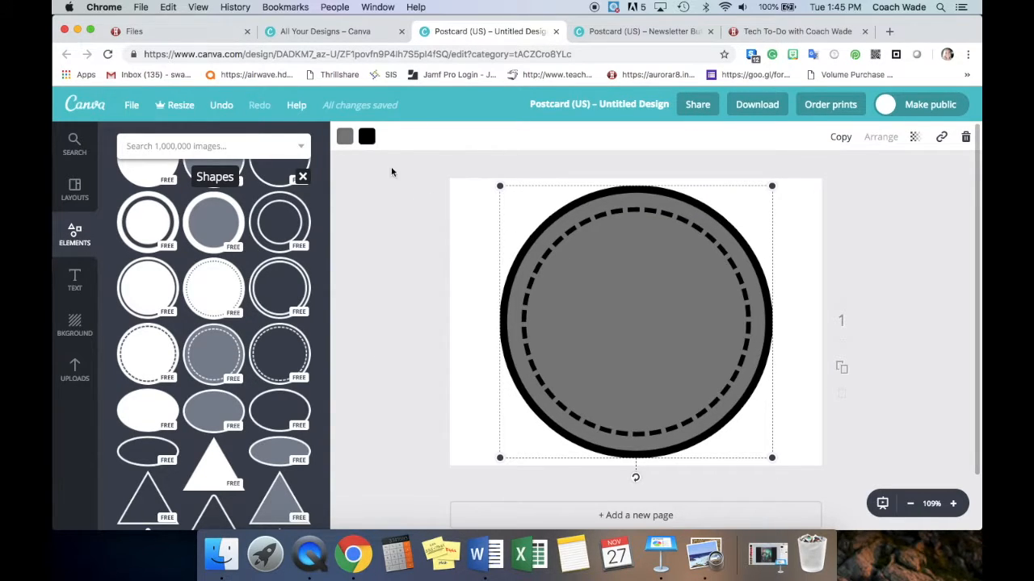
Fill the circle with orange, and try a purple outline before setting the outline to black.
click(345, 136)
click(381, 253)
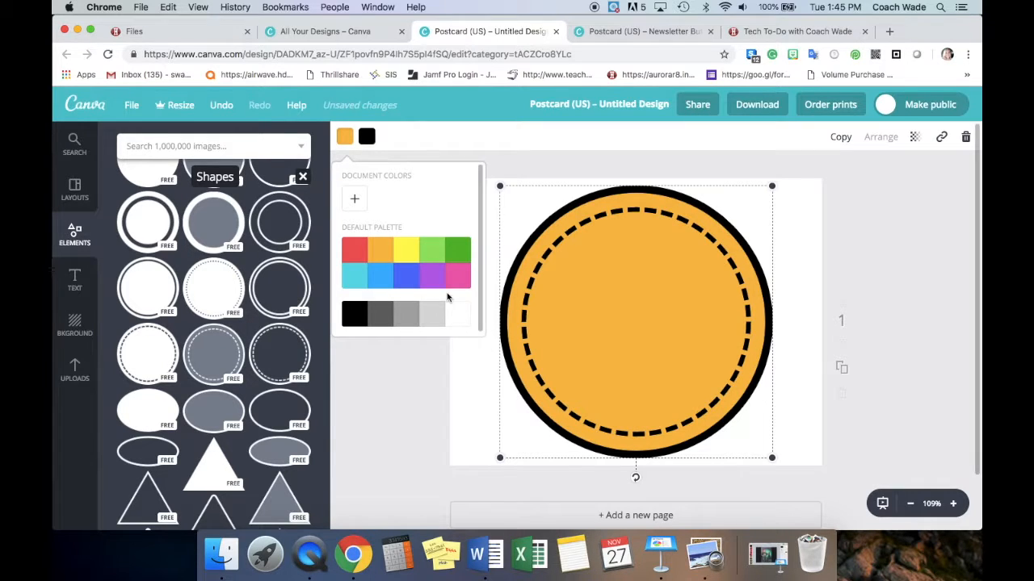
click(366, 137)
click(454, 278)
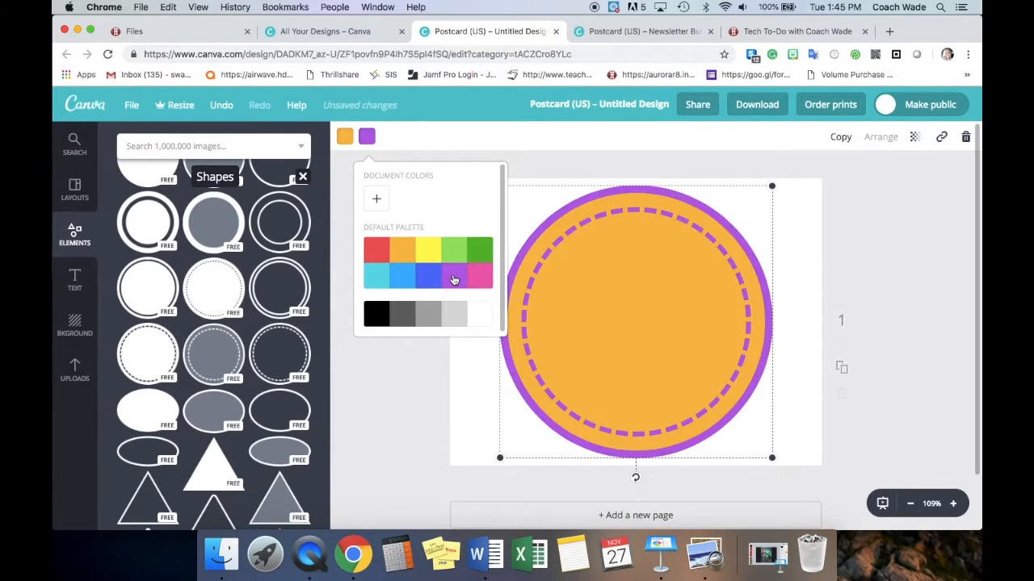
click(378, 316)
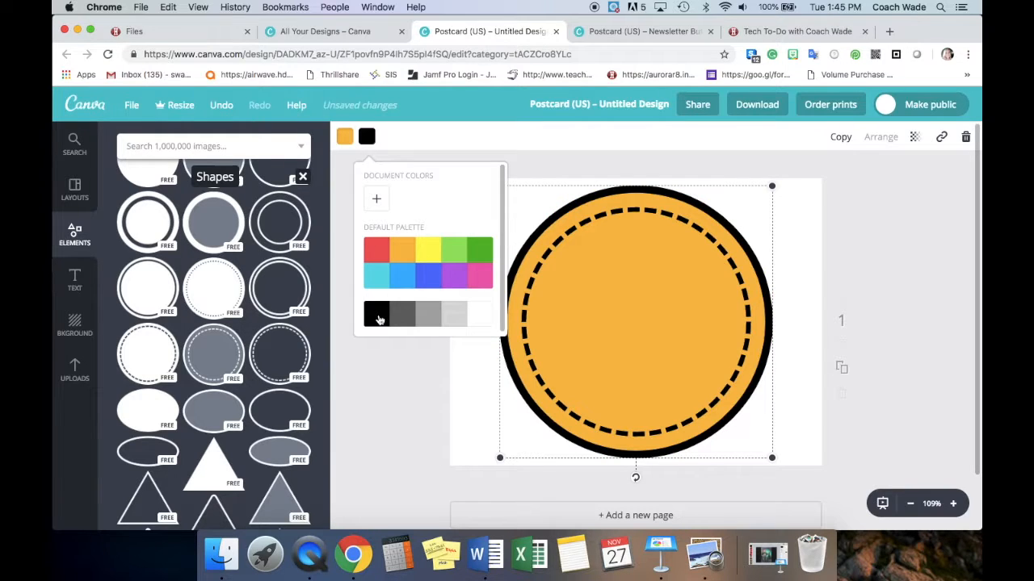
click(532, 180)
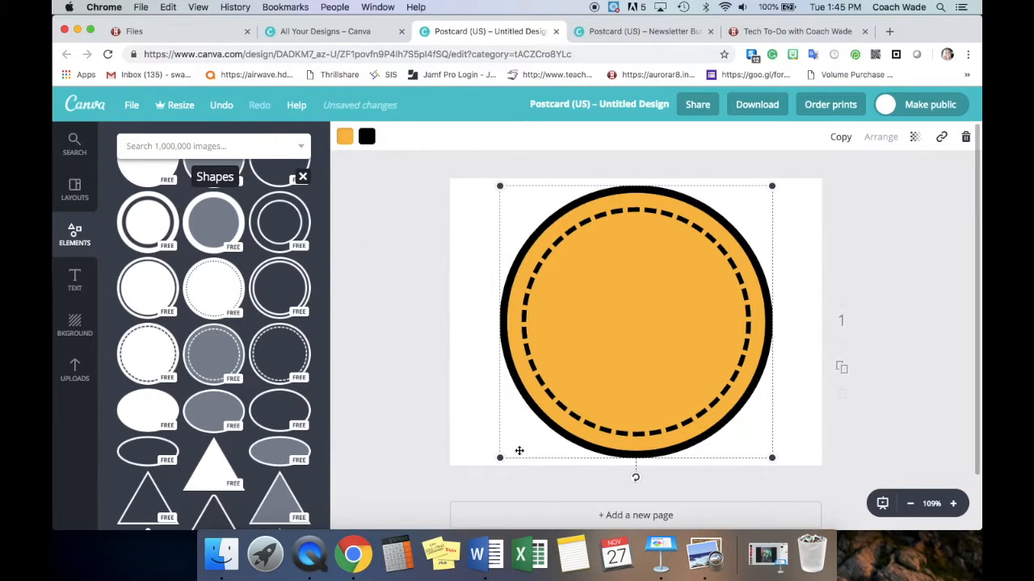
Add a subheading text on the orange circle and set its font to True Typewriter.
click(75, 279)
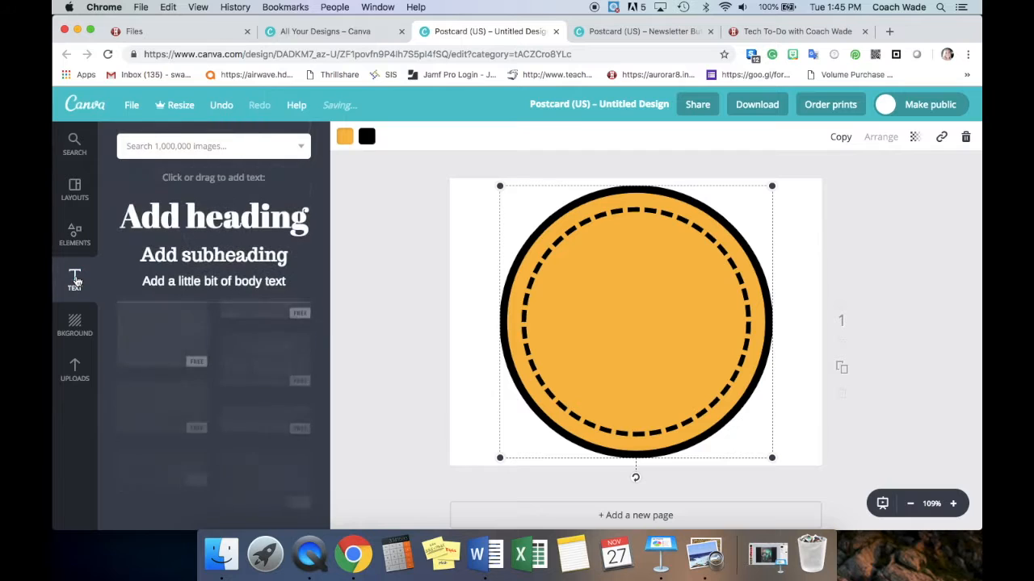
scroll(200, 374, down, 5)
scroll(201, 374, up, 5)
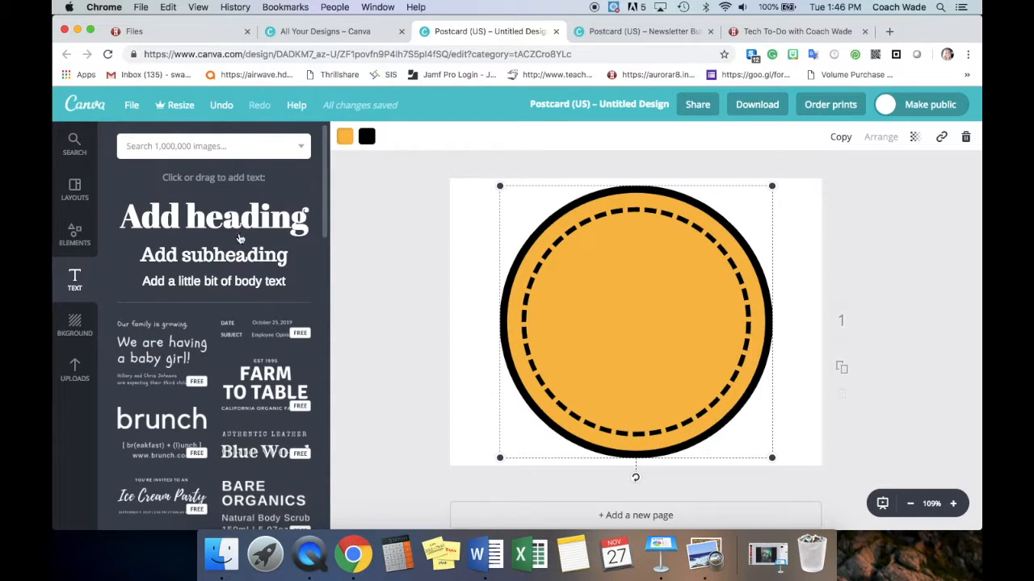
click(239, 257)
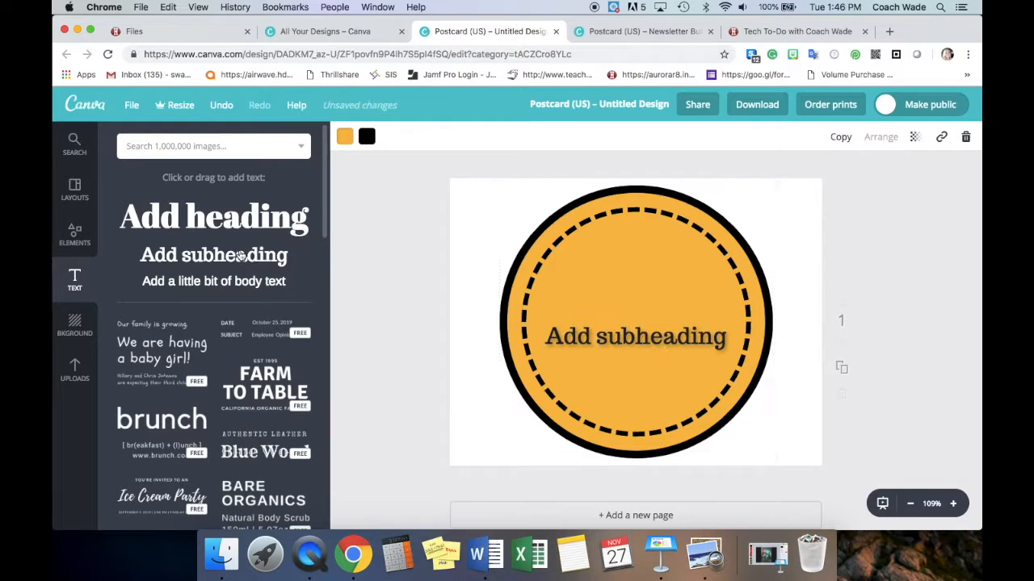
click(679, 340)
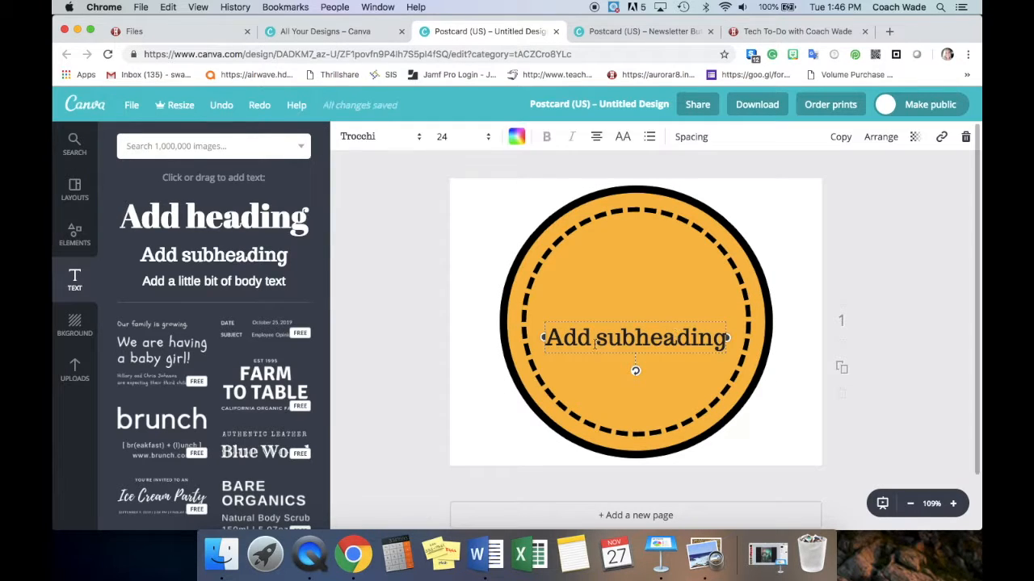
click(420, 139)
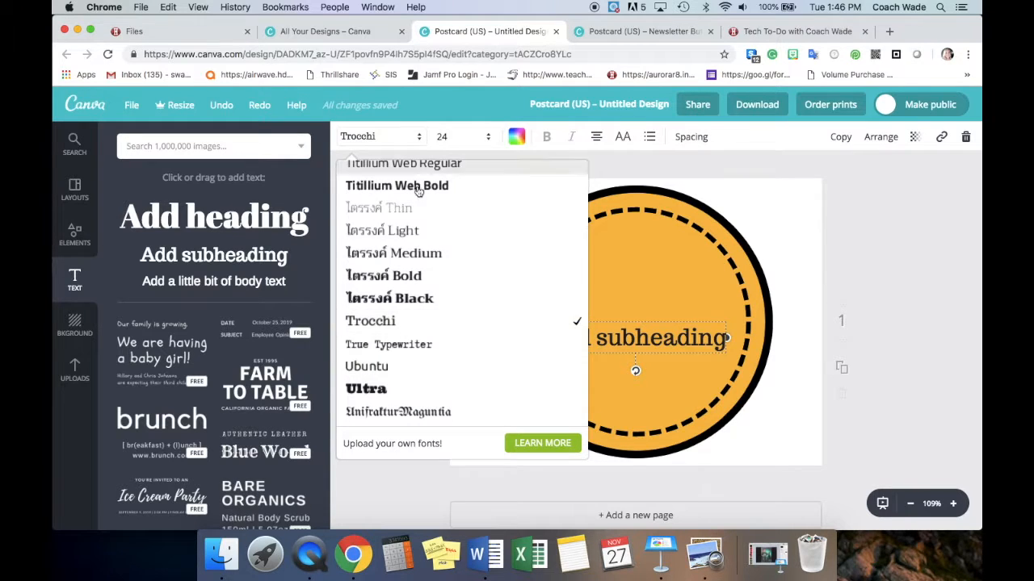
click(397, 345)
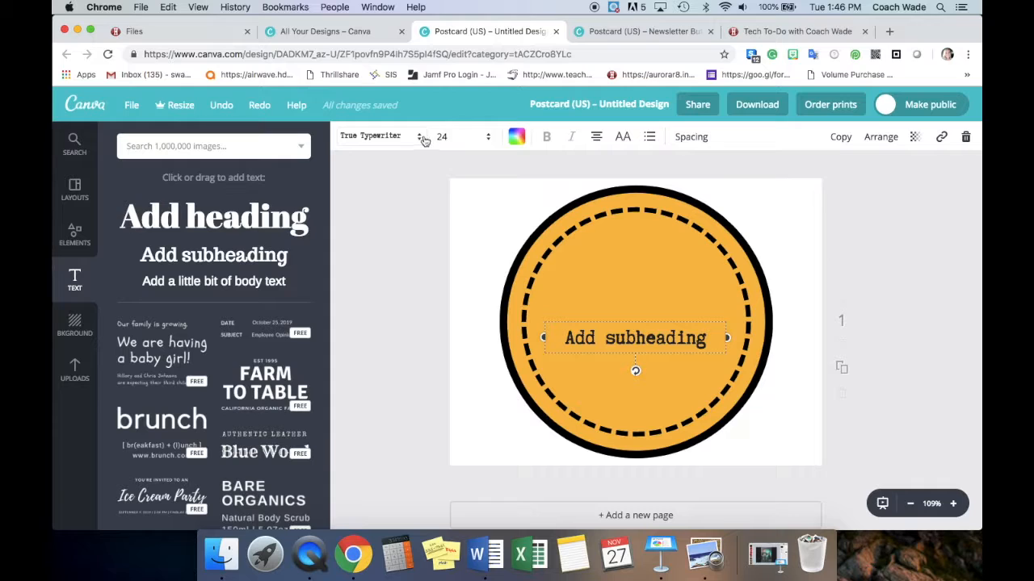
Look over the font sizes and text colours available for the subheading.
click(487, 137)
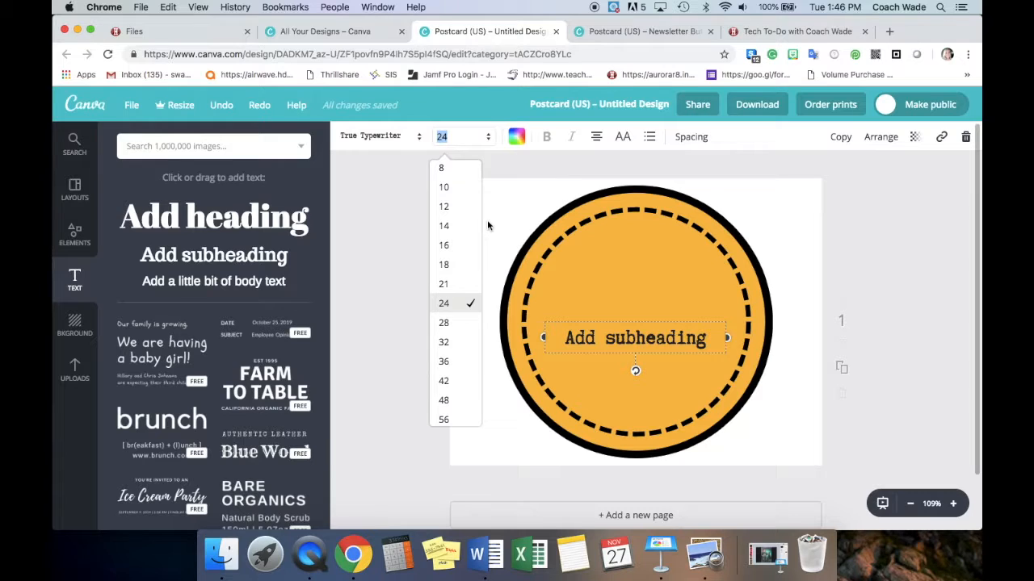
click(508, 188)
click(580, 345)
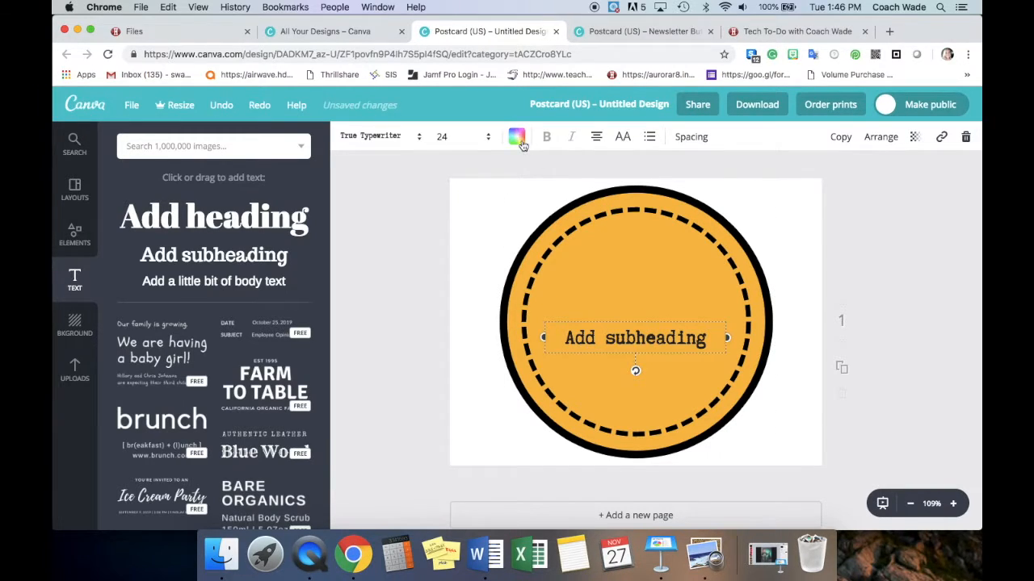
click(516, 139)
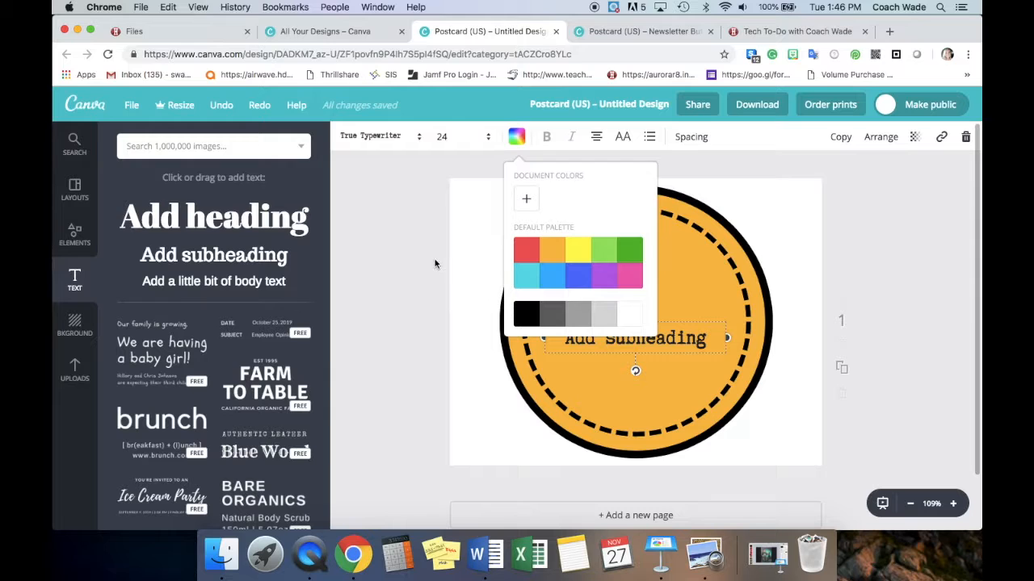
Bring the orange circle in front of the subheading, and send it back behind the text.
click(721, 259)
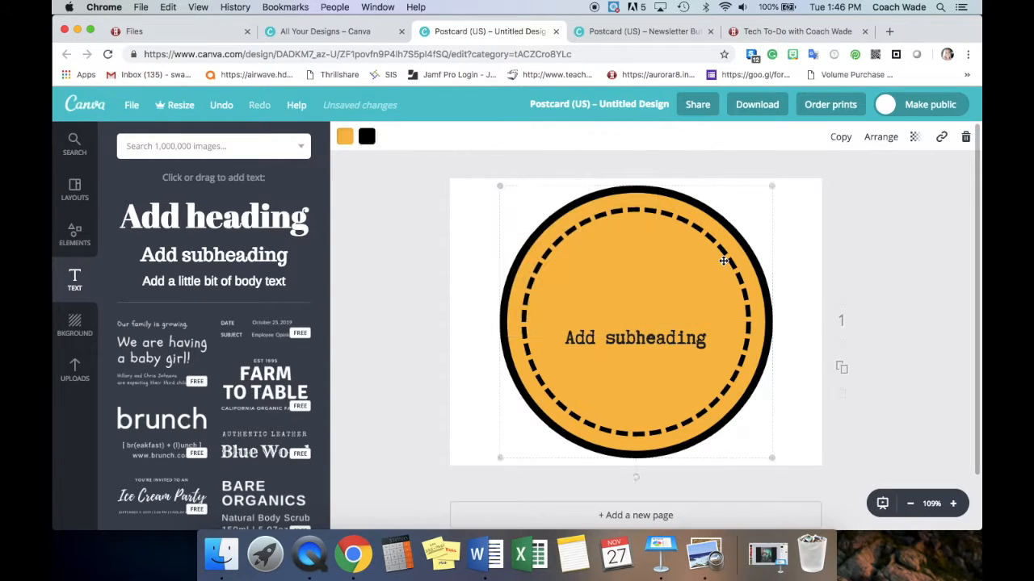
click(881, 137)
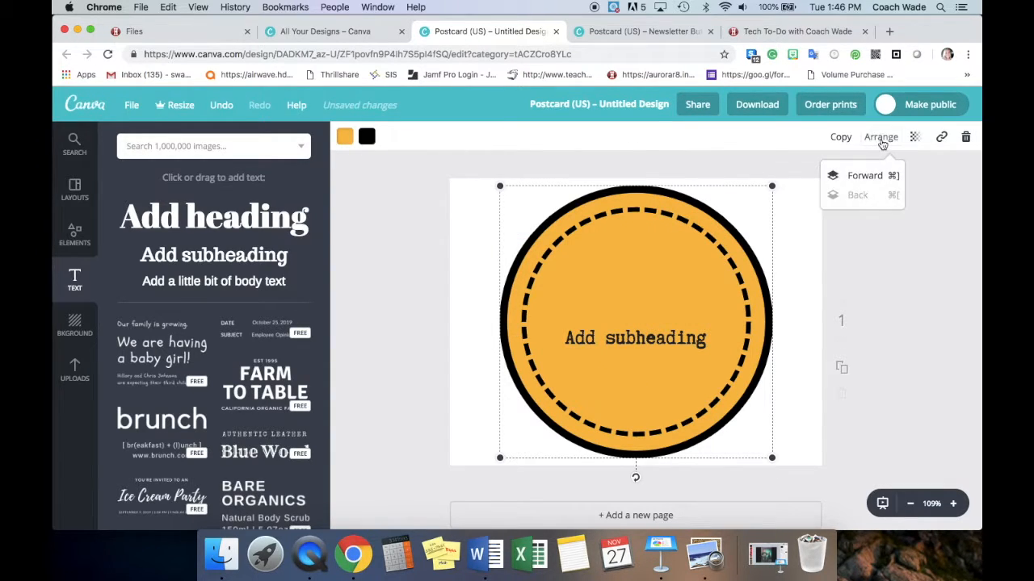
click(865, 175)
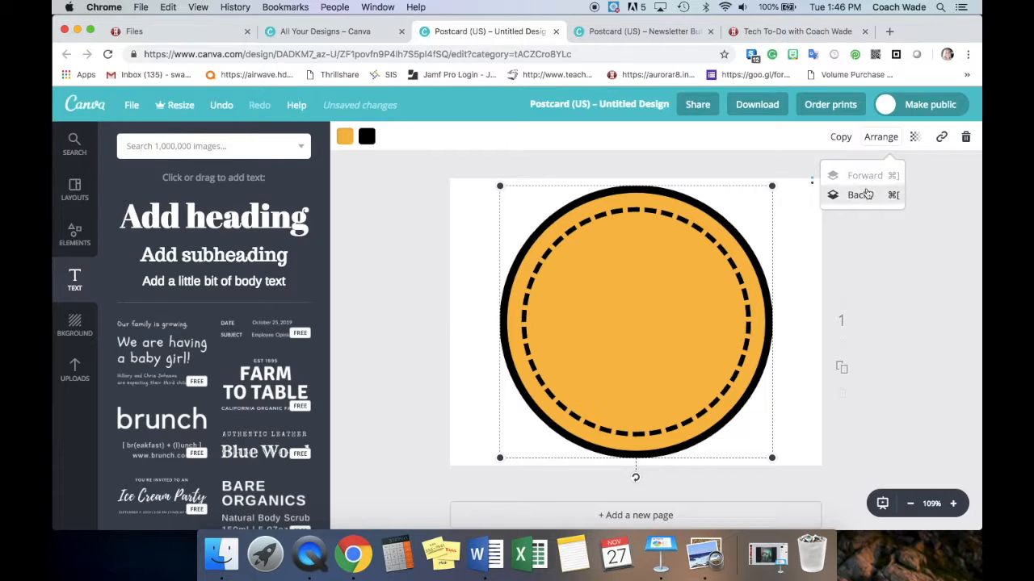
click(864, 195)
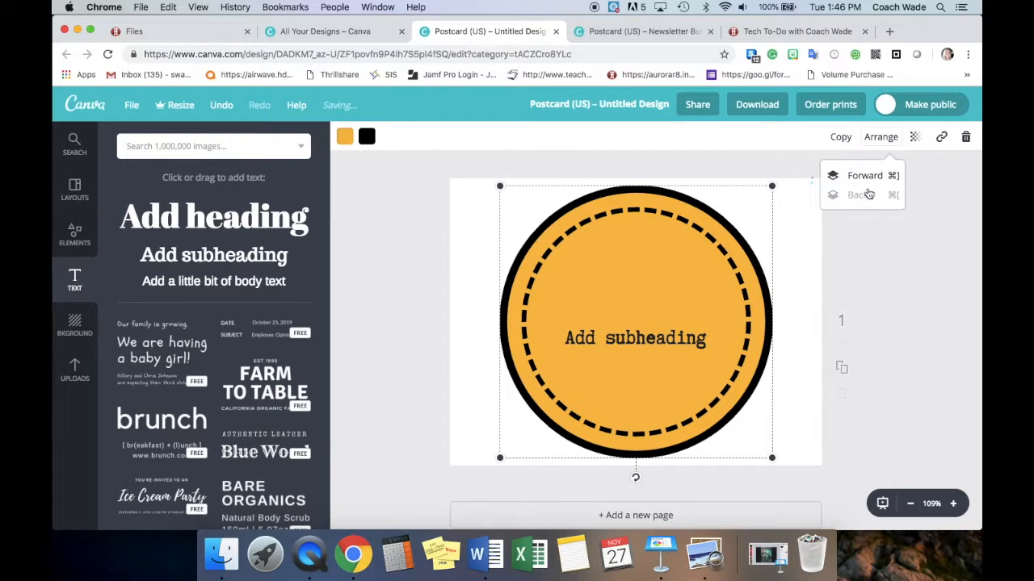
Check the transparency setting of the orange circle and leave it at 100.
click(918, 136)
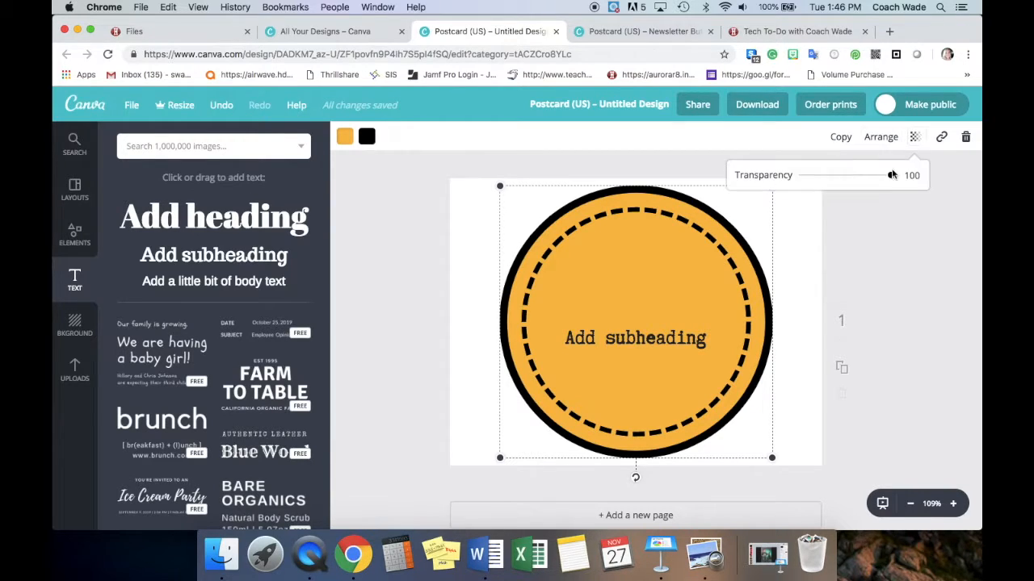
mouse_move(891, 178)
mouse_down()
mouse_move(817, 176)
mouse_move(894, 184)
mouse_up()
click(845, 246)
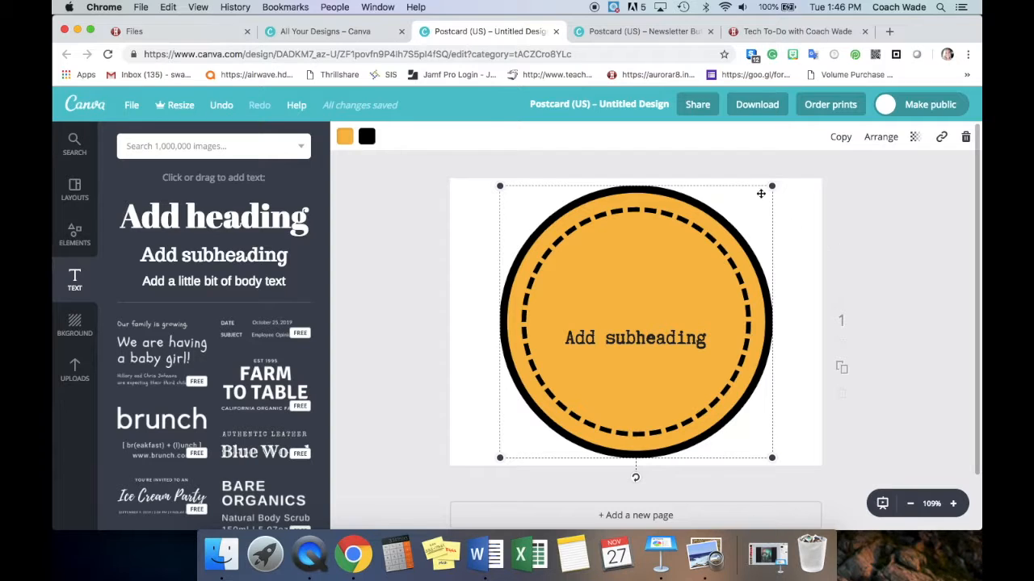
Download the button design as a PNG and open the downloaded file.
click(766, 110)
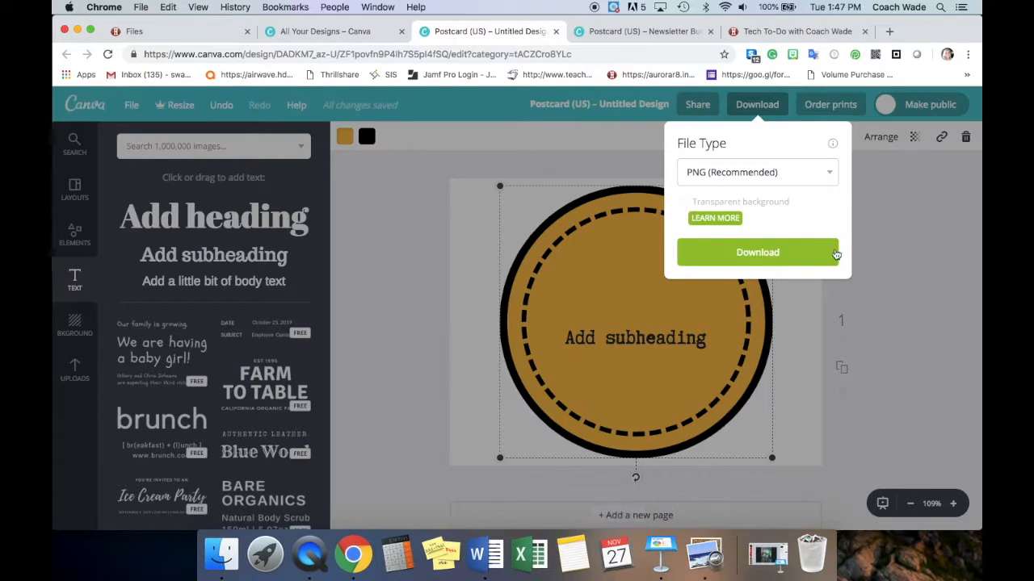
click(780, 253)
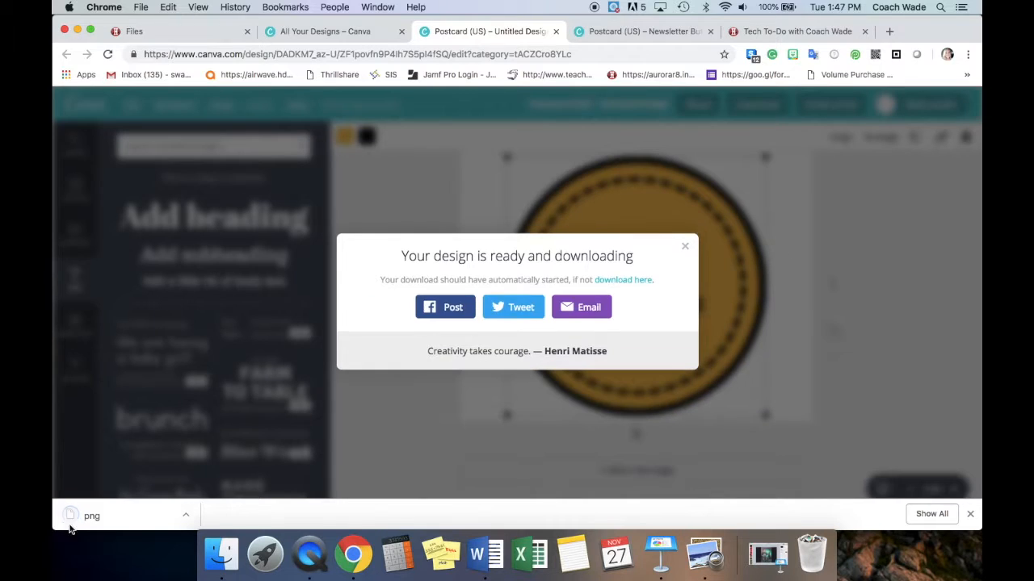
click(123, 512)
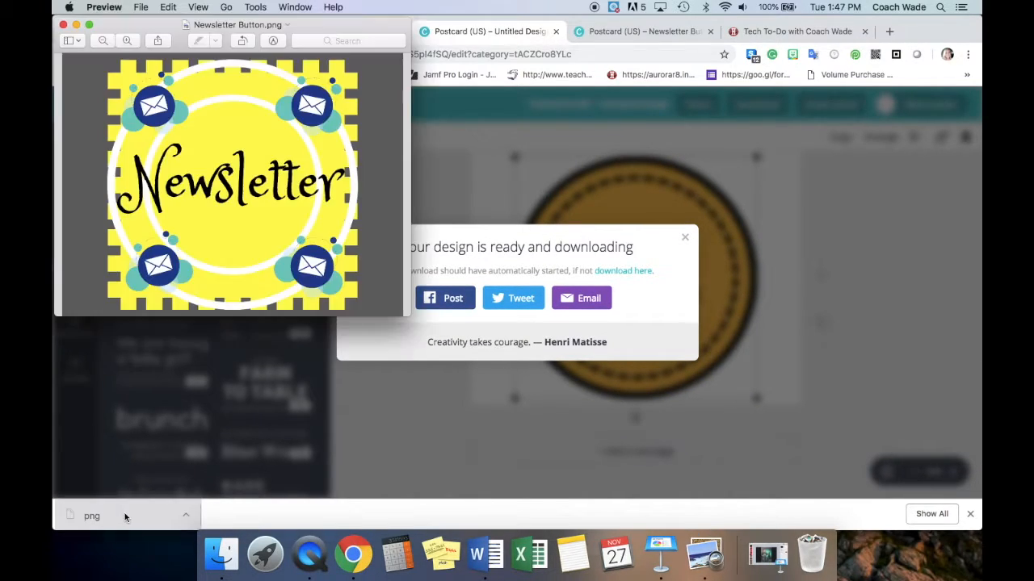
Check the recent files in Finder, and clear the two image previews and the Finder window from view.
click(222, 553)
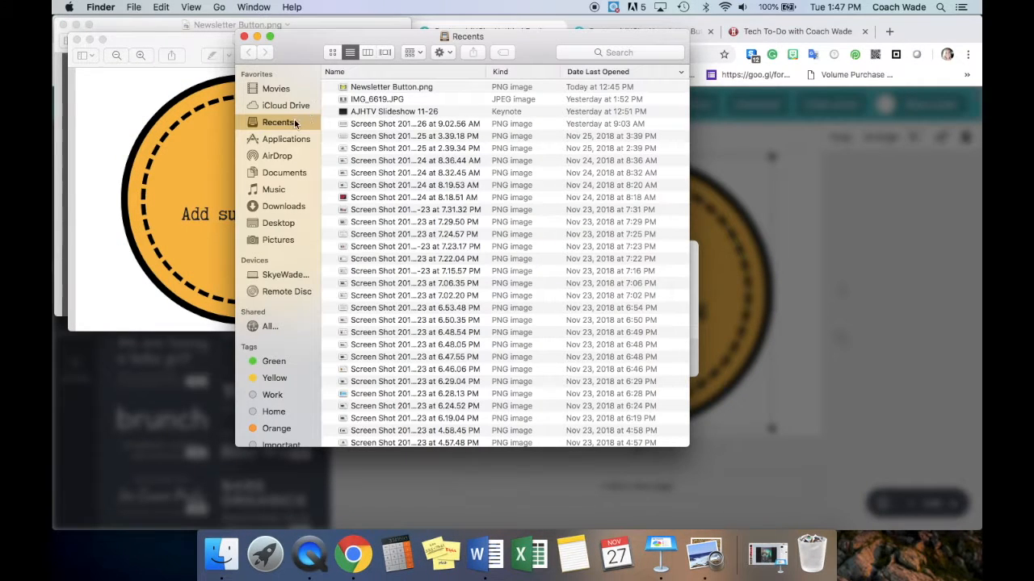
scroll(418, 103, up, 2)
click(173, 43)
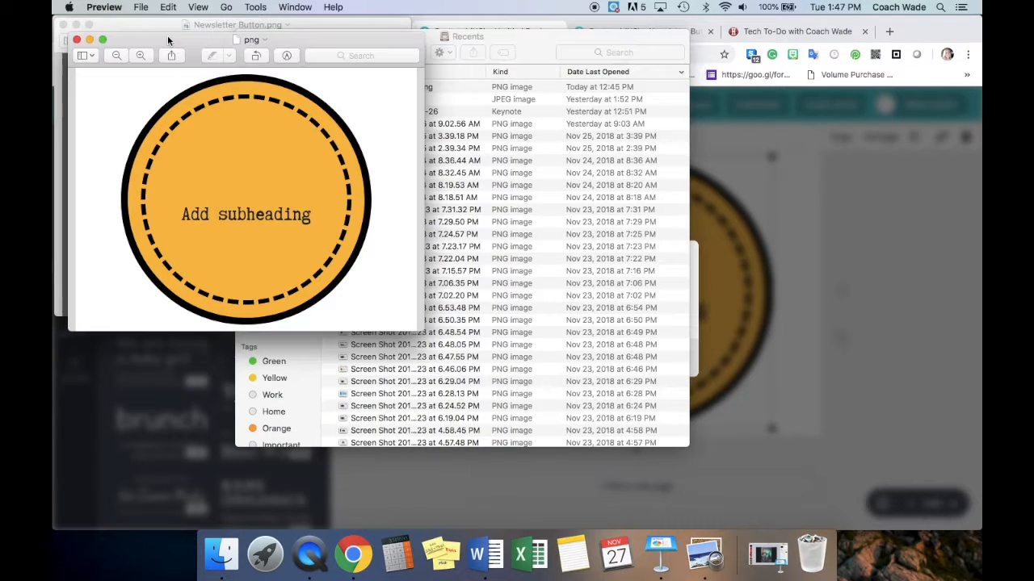
click(77, 38)
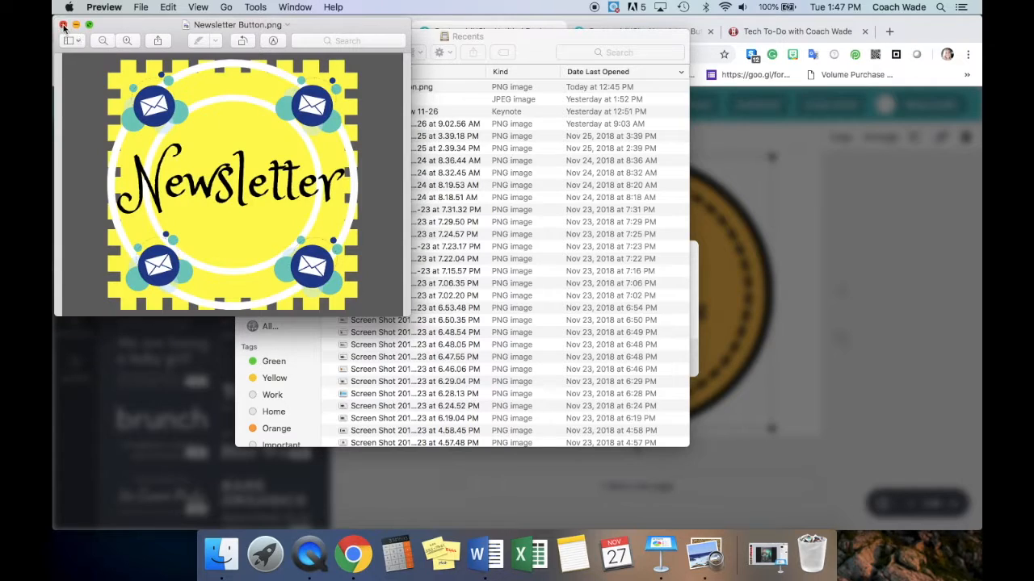
click(63, 26)
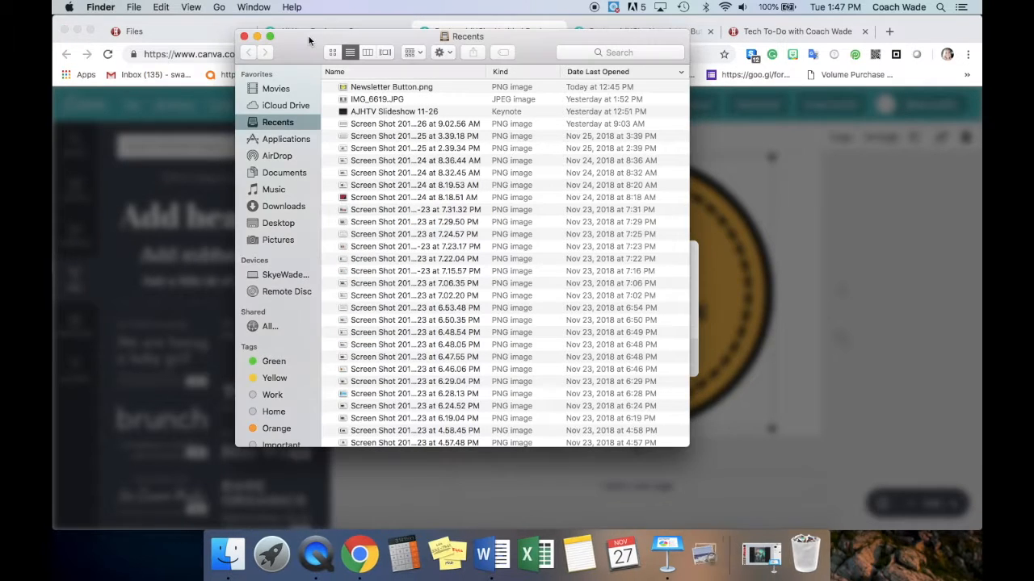
click(317, 41)
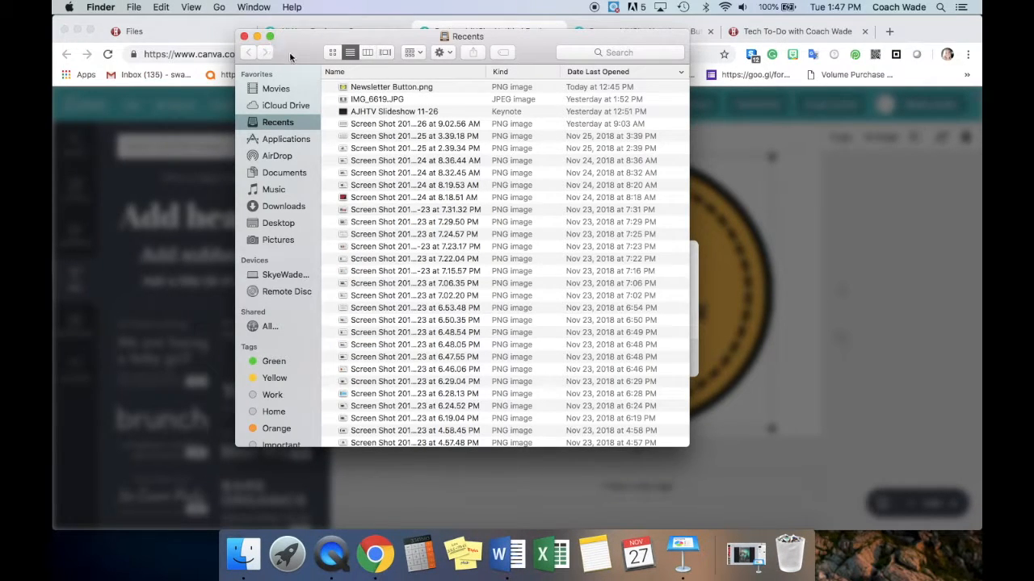
drag(290, 52, 450, 105)
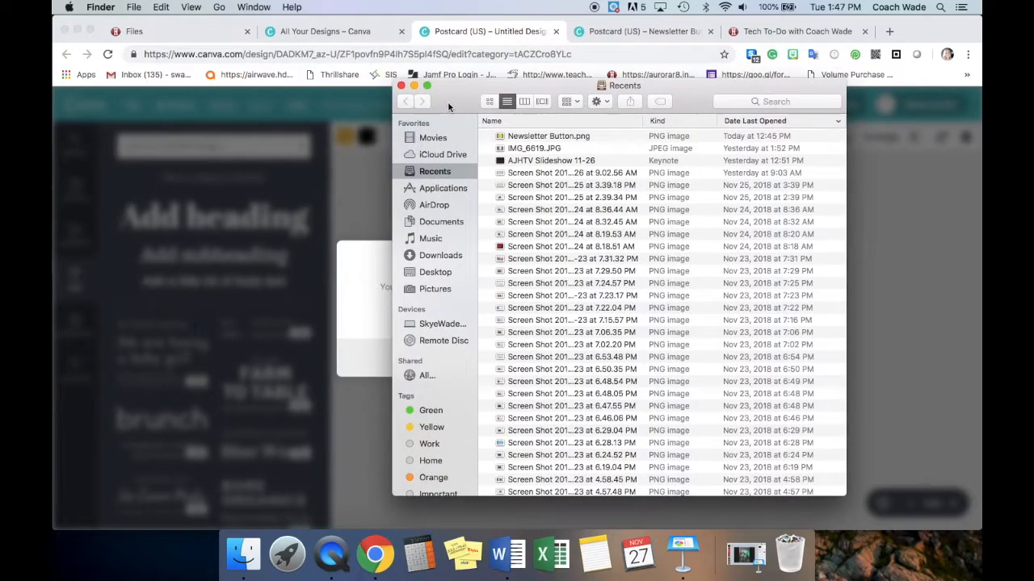
click(416, 86)
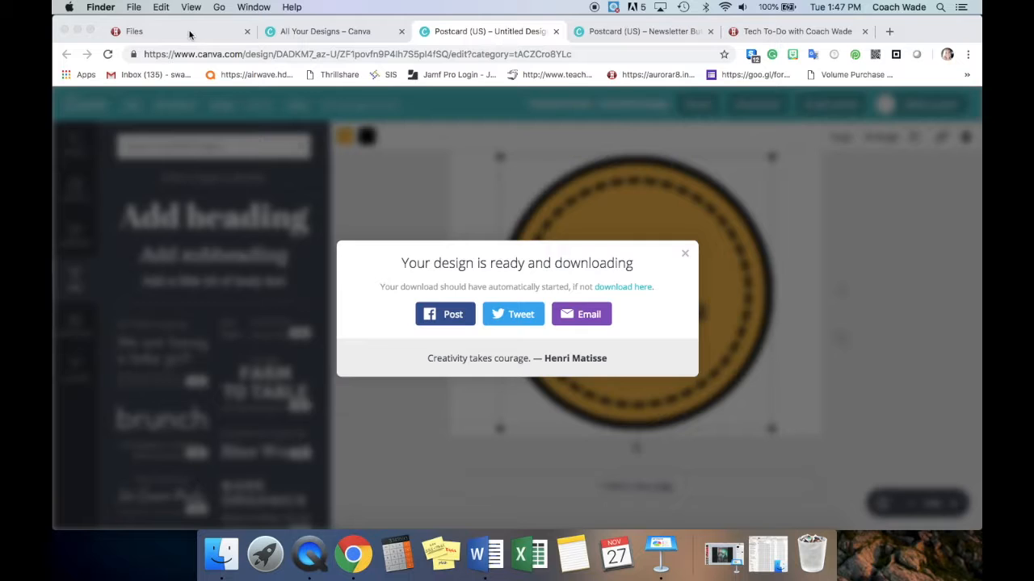
Switch to the Tech To-Do course in Canvas and upload the downloaded png file to the course_image folder of its files.
click(791, 31)
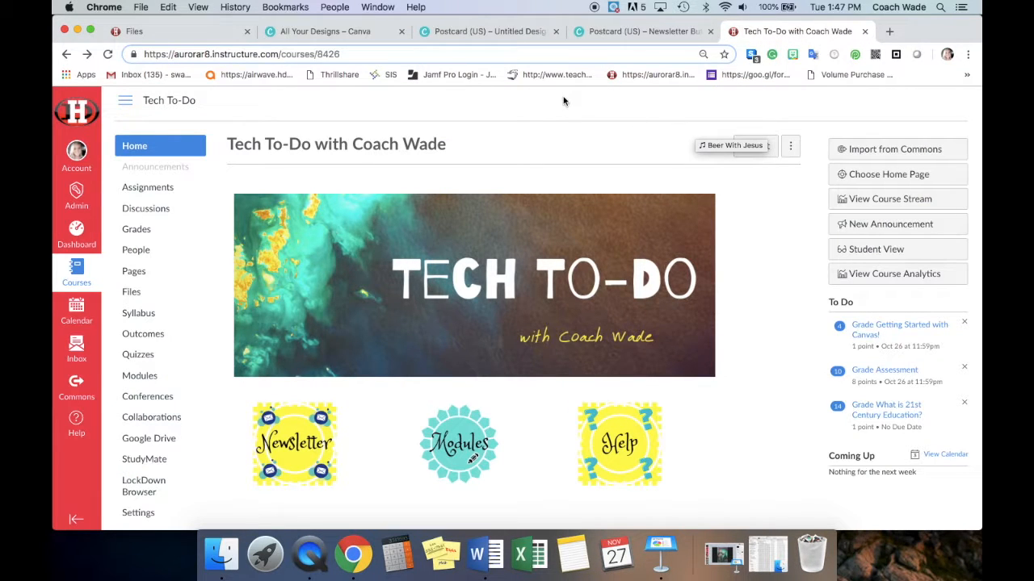
click(148, 295)
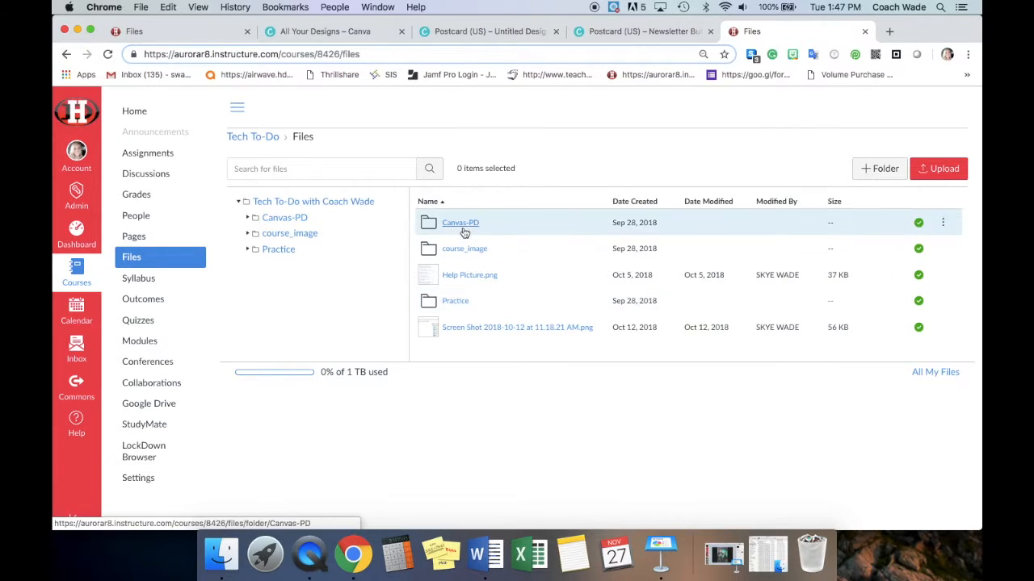
click(477, 249)
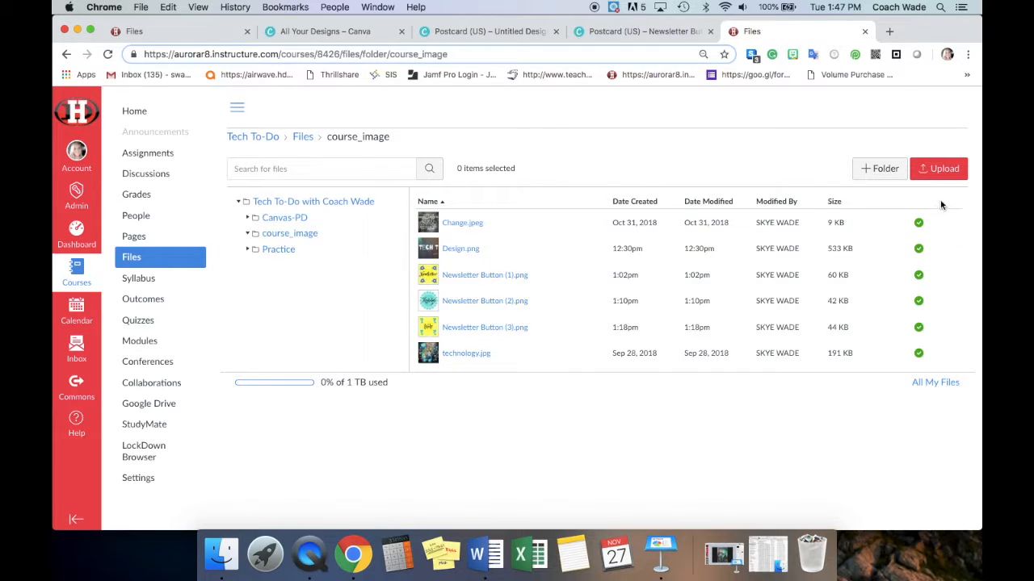
click(941, 171)
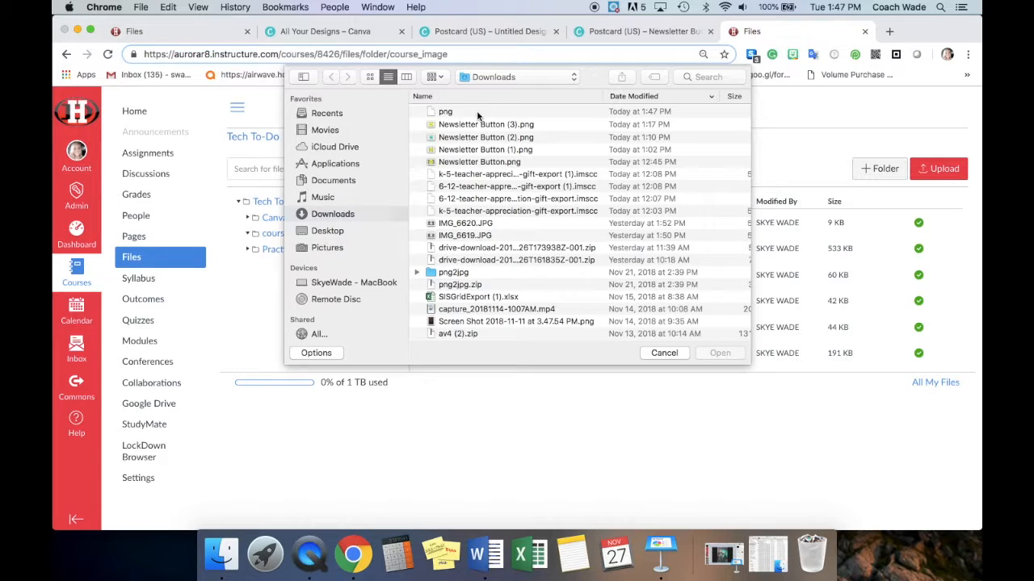
click(478, 113)
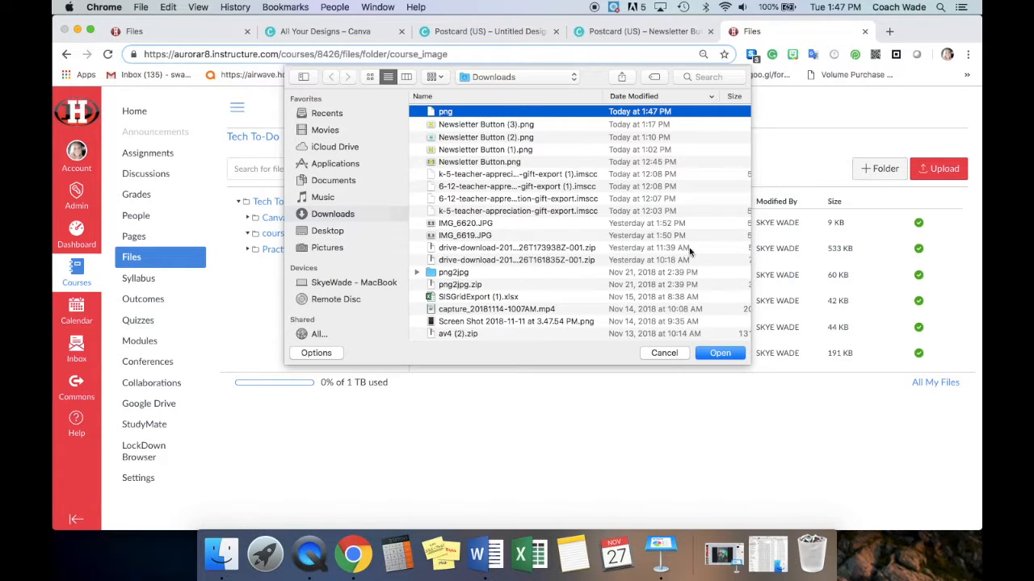
click(729, 353)
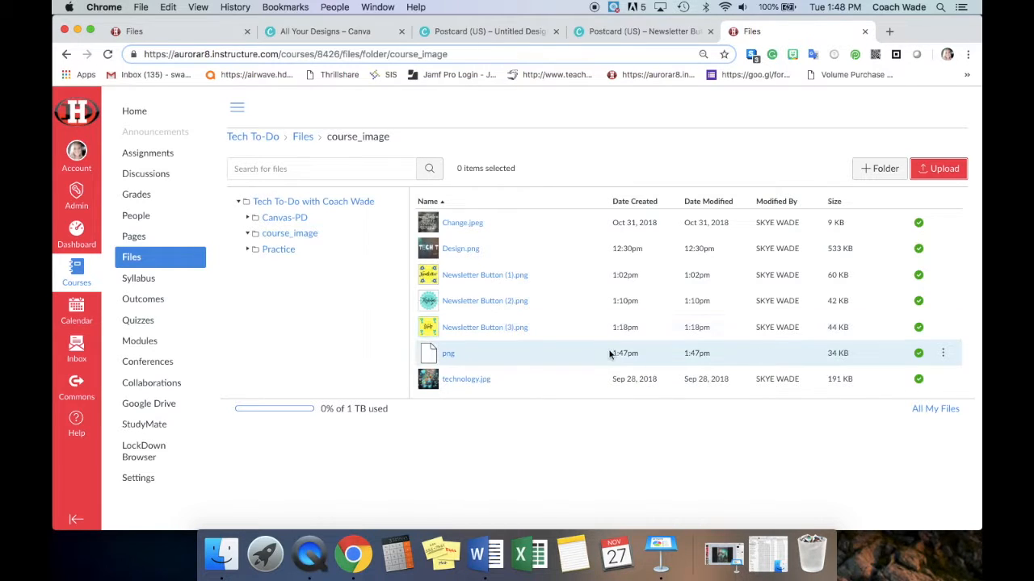
Delete the uploaded png file from the course_image folder and confirm the deletion.
click(944, 355)
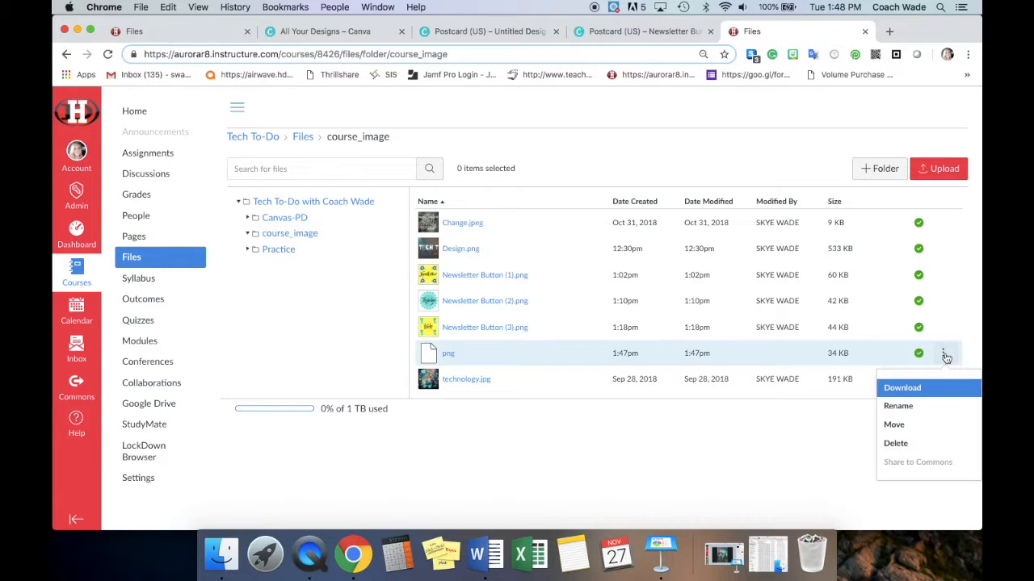
click(913, 443)
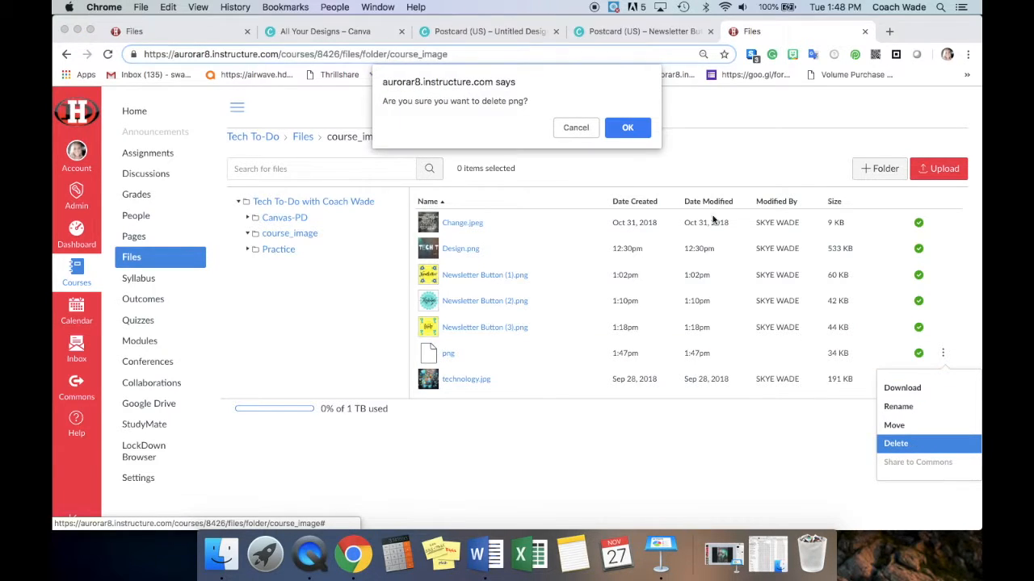
click(627, 127)
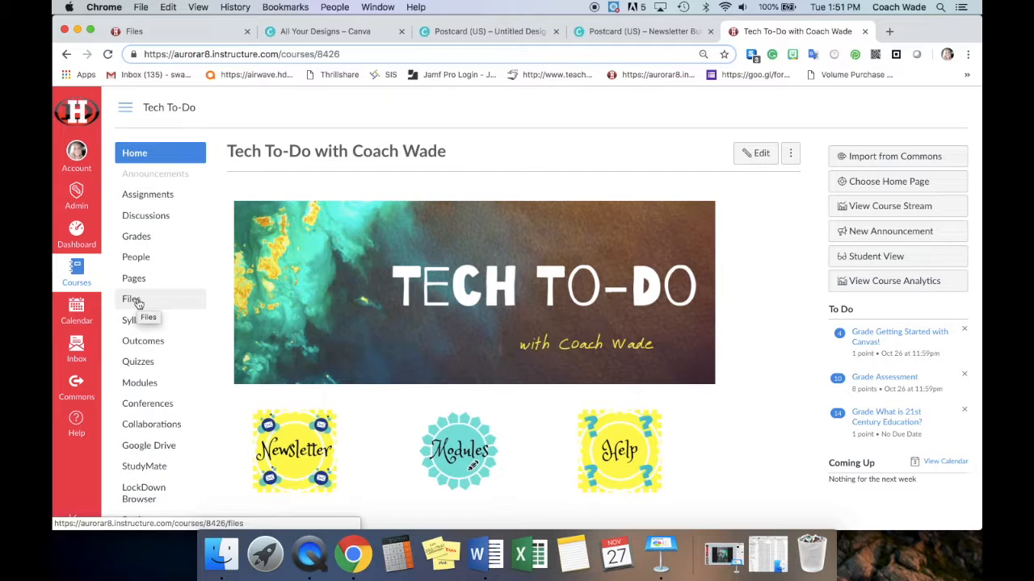
Add a new page named Homepage Practice to the course's Homepage module, without indentation.
click(147, 385)
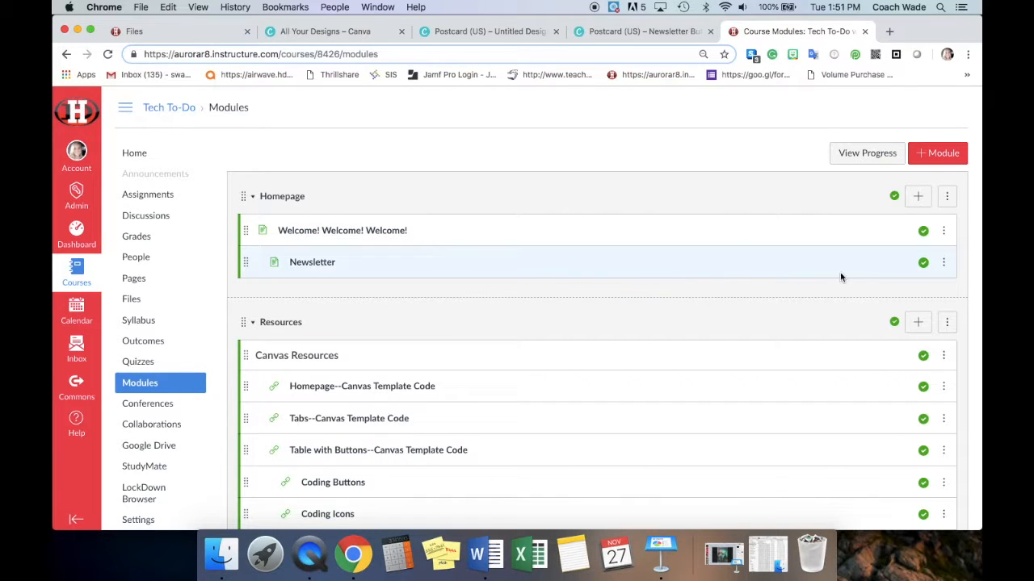
click(922, 197)
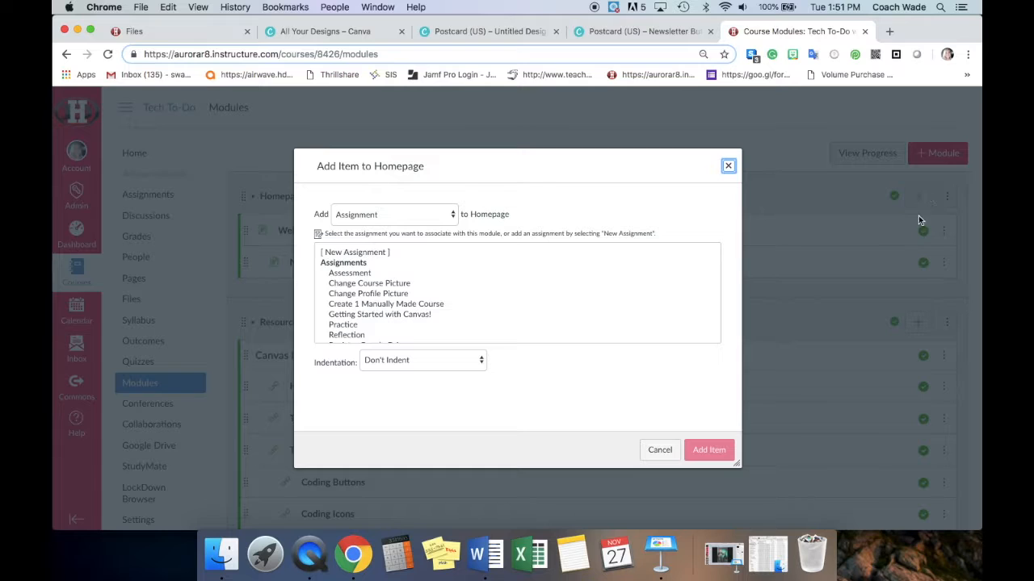
click(445, 216)
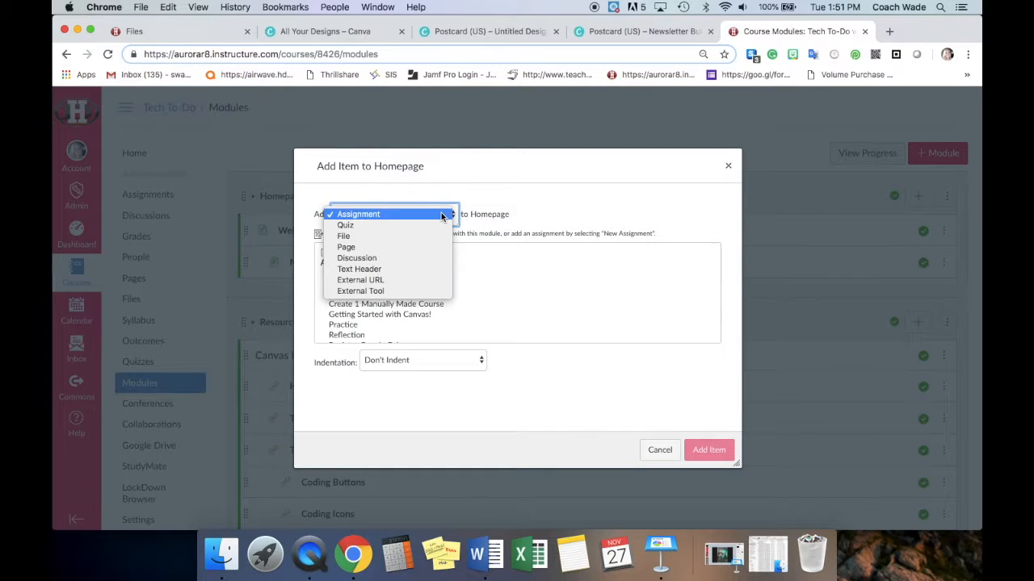
click(423, 246)
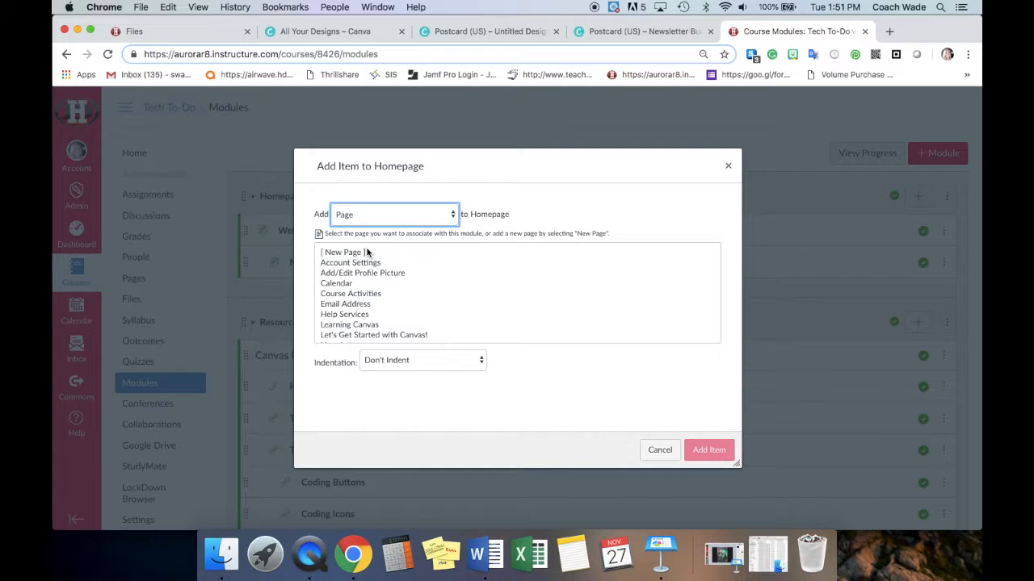
click(368, 253)
click(398, 364)
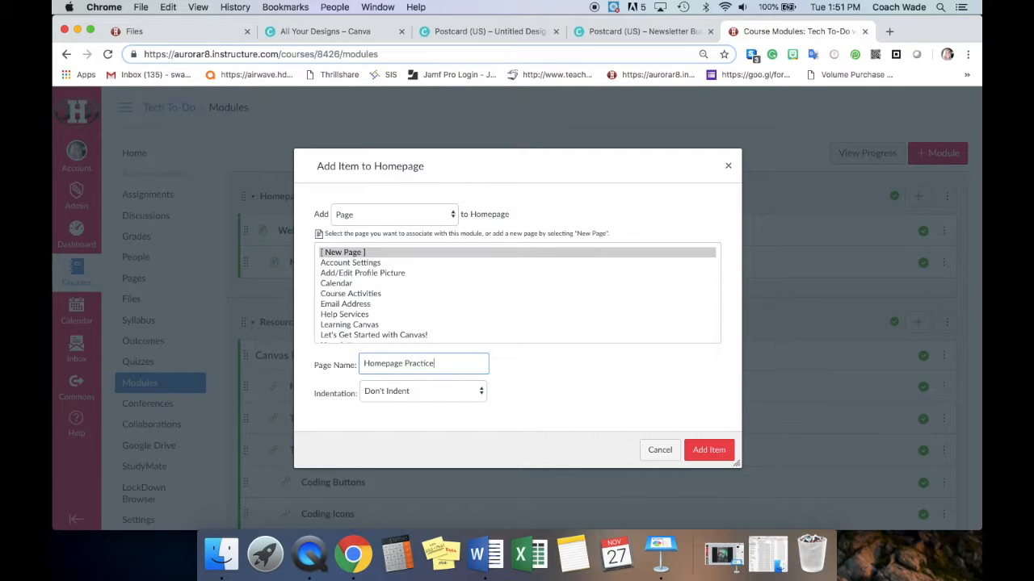
text(Homepage Practice)
click(708, 450)
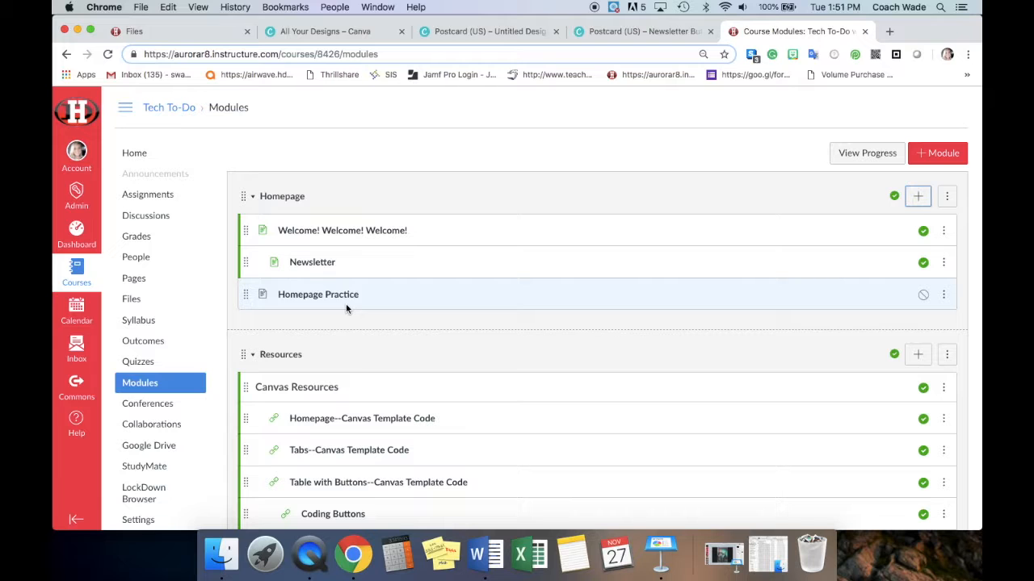
Open the Homepage Practice page for editing and embed the Design.png banner from the course images in its body.
click(340, 297)
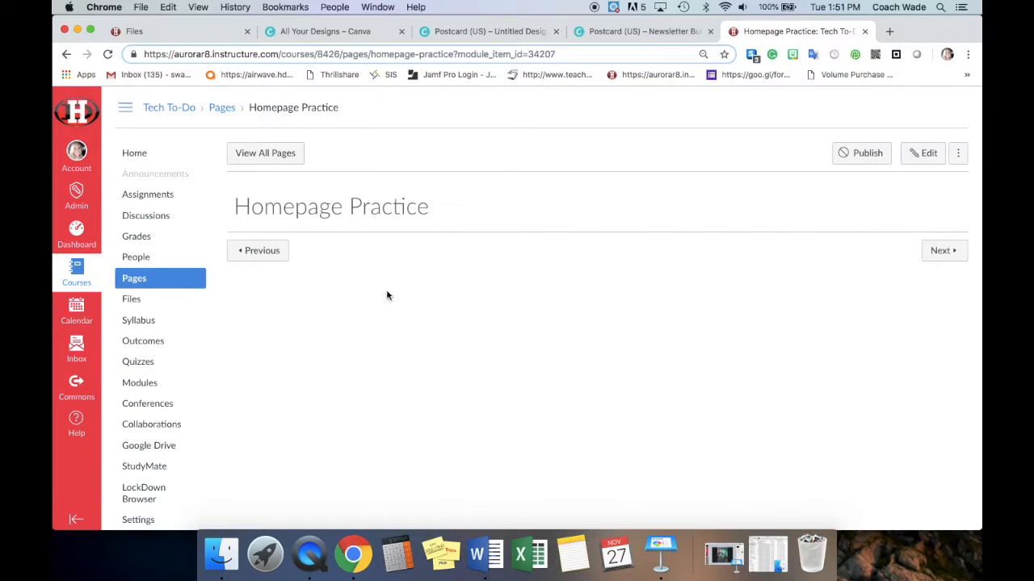
click(922, 155)
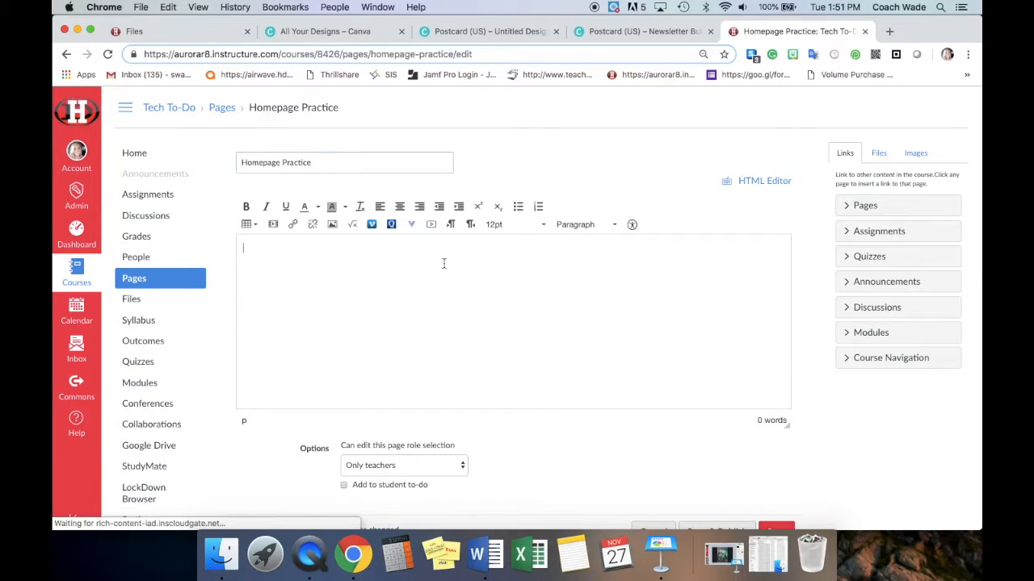
click(915, 156)
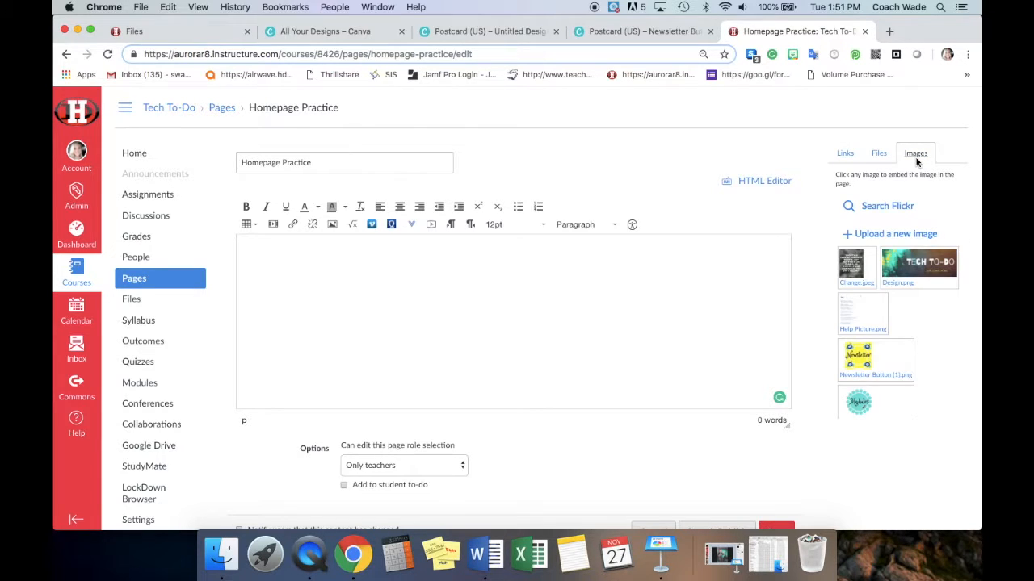
scroll(892, 384, down, 3)
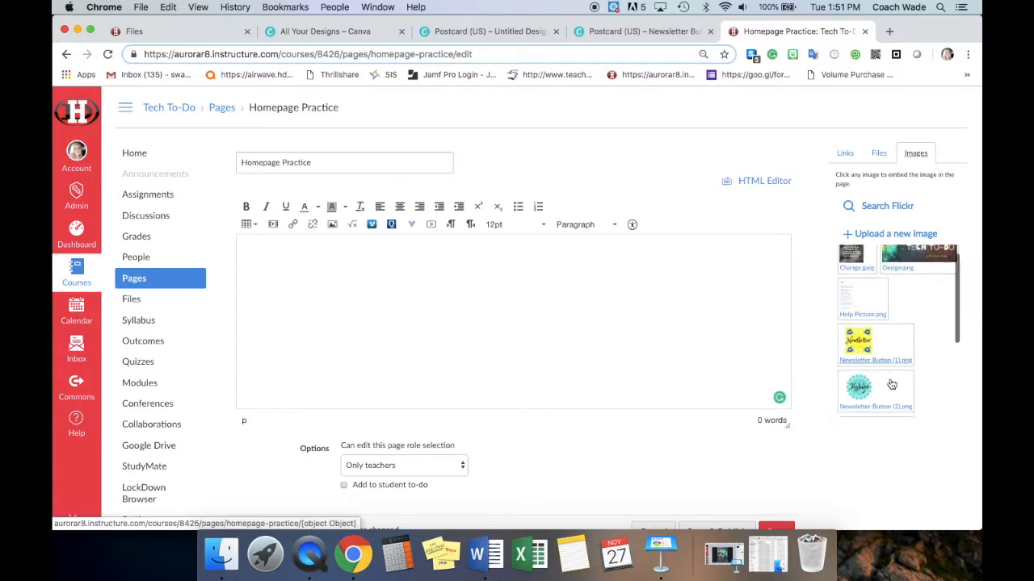
scroll(892, 384, up, 3)
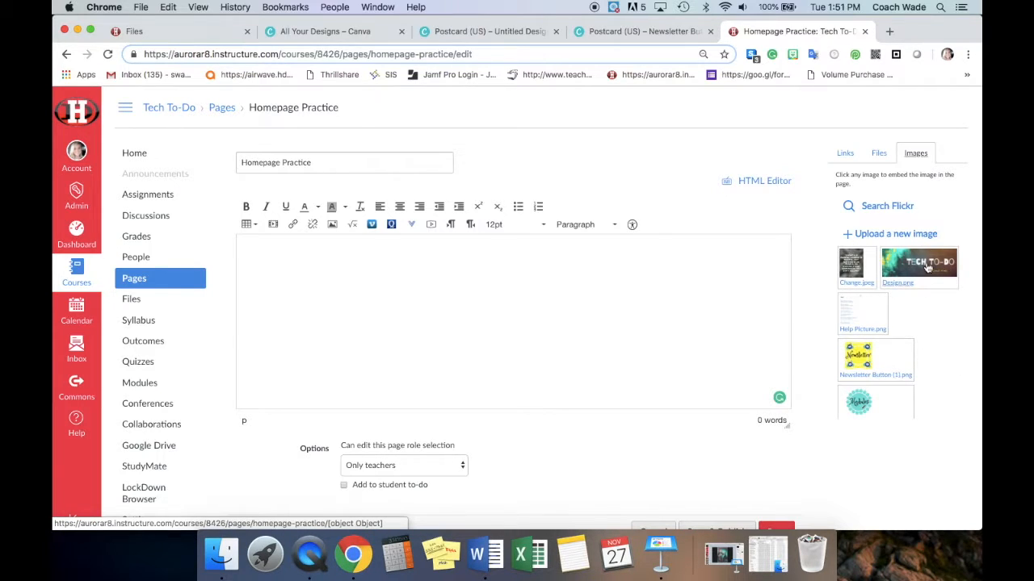
drag(927, 269, 676, 274)
scroll(689, 313, down, 1)
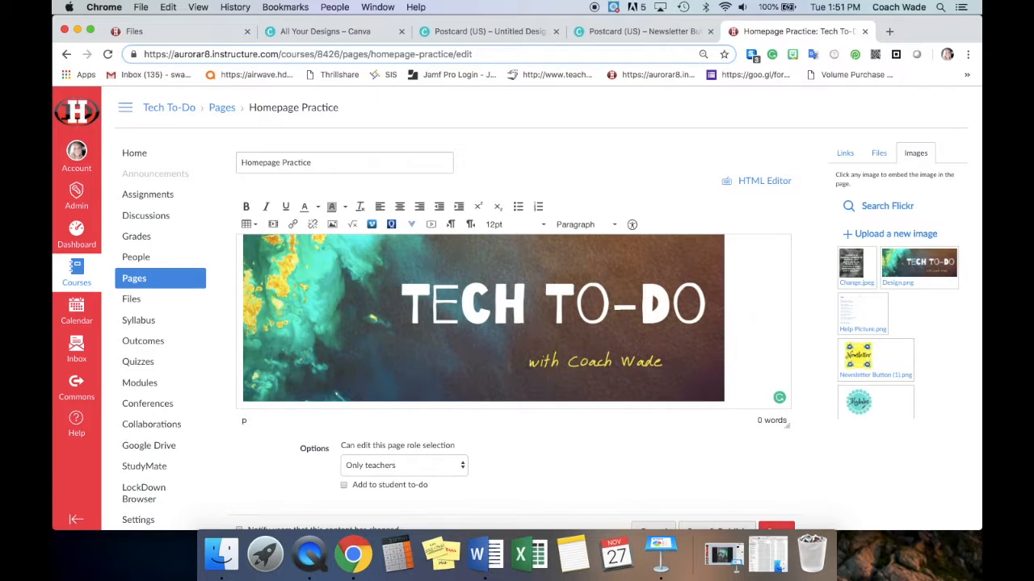
scroll(750, 358, down, 1)
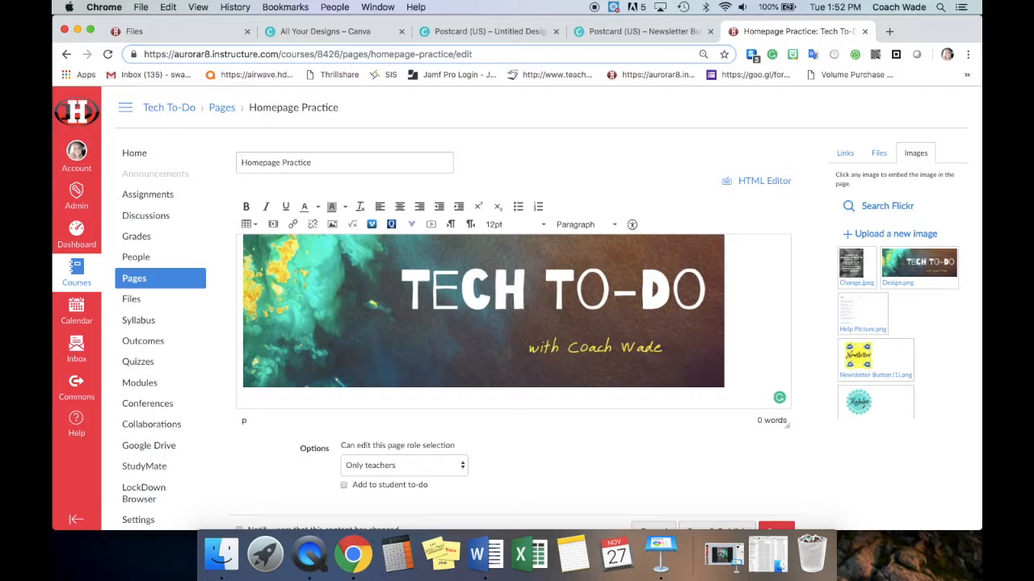
scroll(516, 322, down, 1)
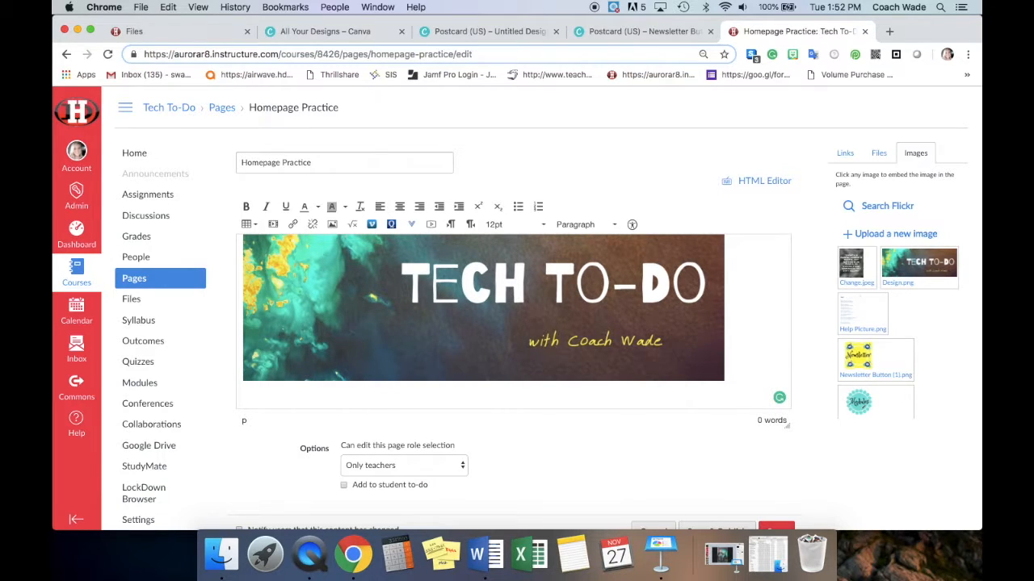
Insert a table with three columns and one row below the banner on the Homepage Practice page.
click(249, 225)
mouse_move(267, 246)
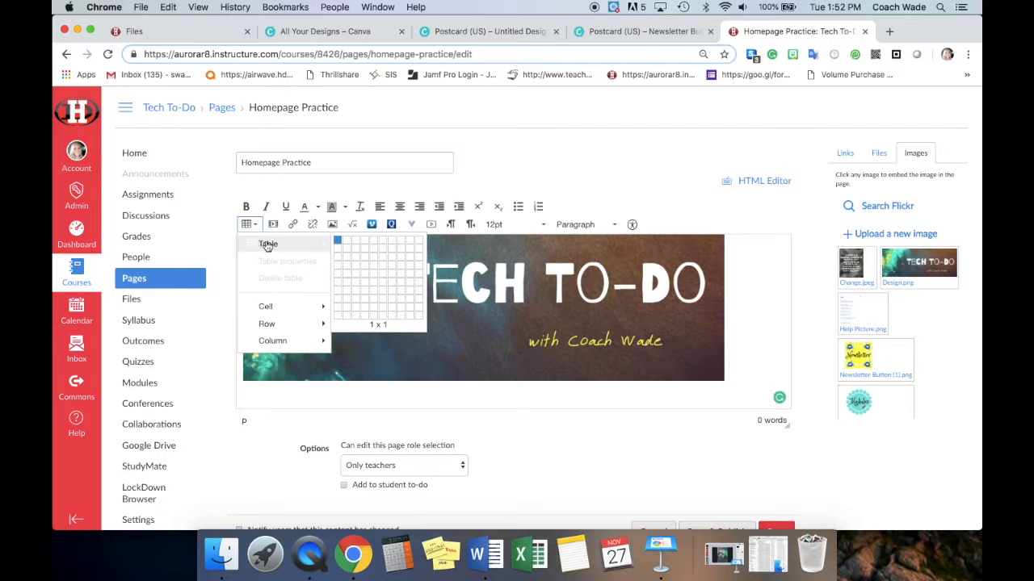
click(358, 240)
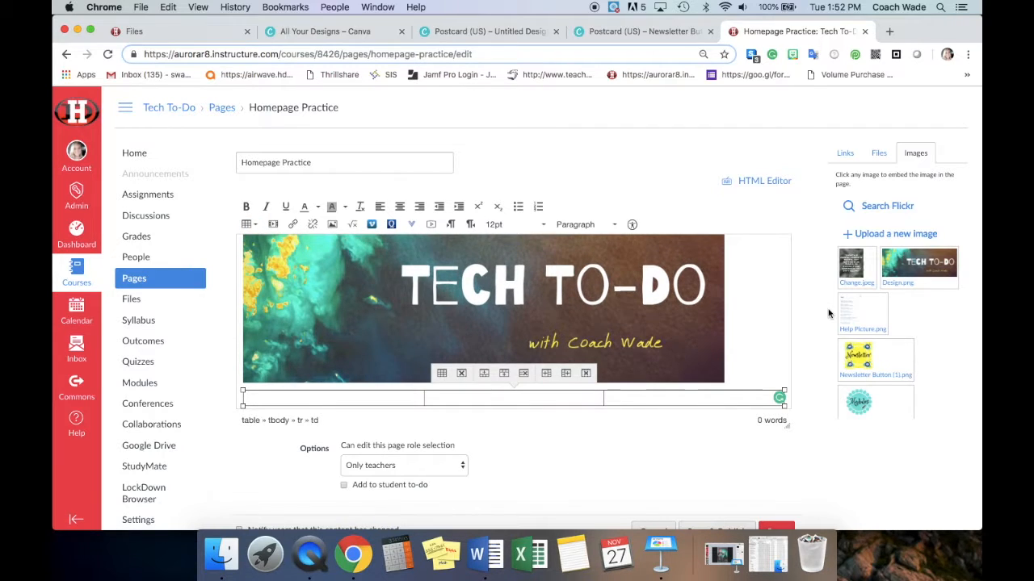
Place Newsletter Button (1).png, Newsletter Button (2).png and Newsletter Button (3).png in the table's first, second and third cells.
scroll(897, 359, down, 2)
drag(862, 305, 365, 403)
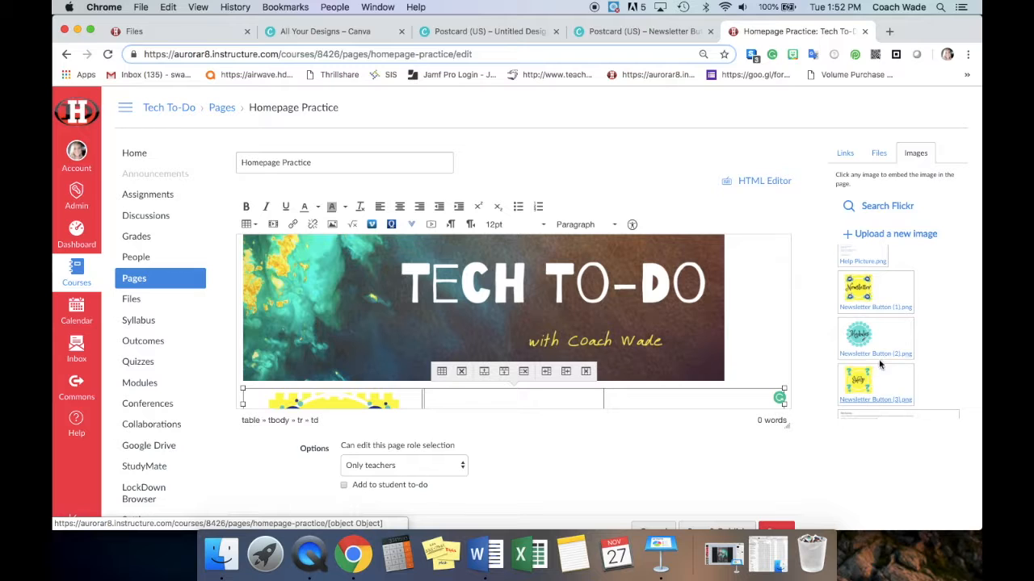
drag(859, 335, 571, 396)
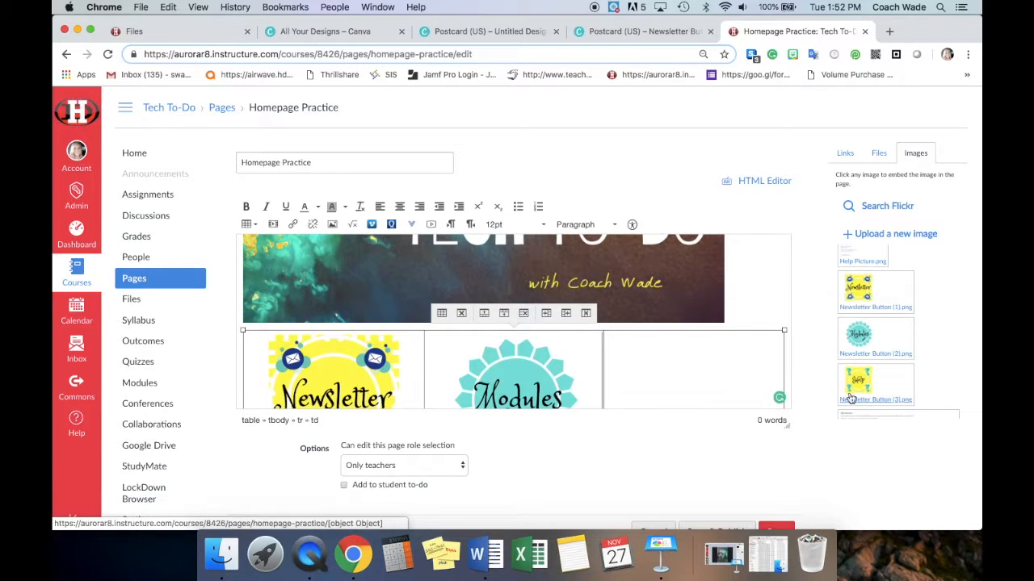
drag(859, 387, 700, 384)
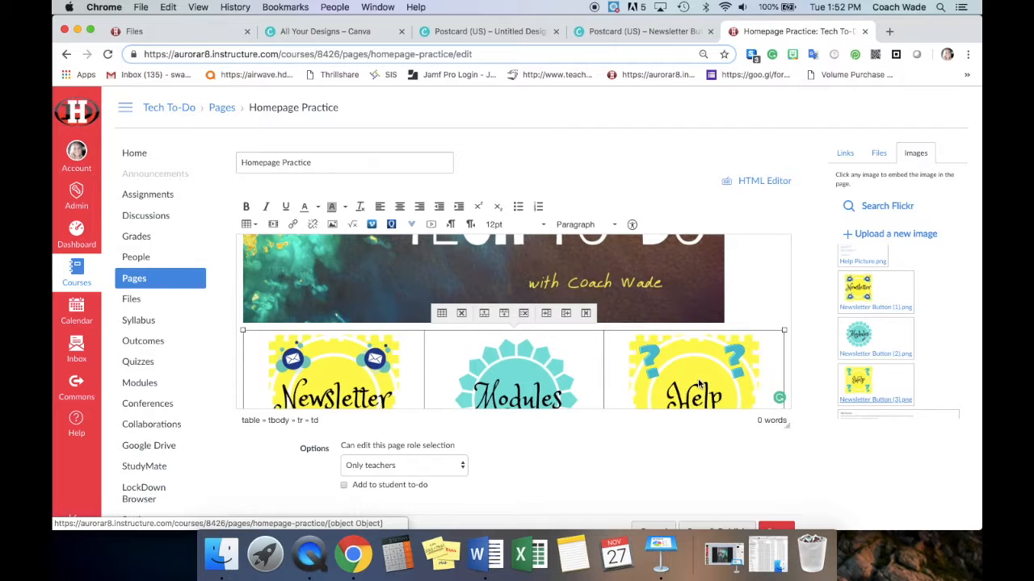
Save the page and look over the layout of the banner and the button table.
scroll(772, 303, down, 2)
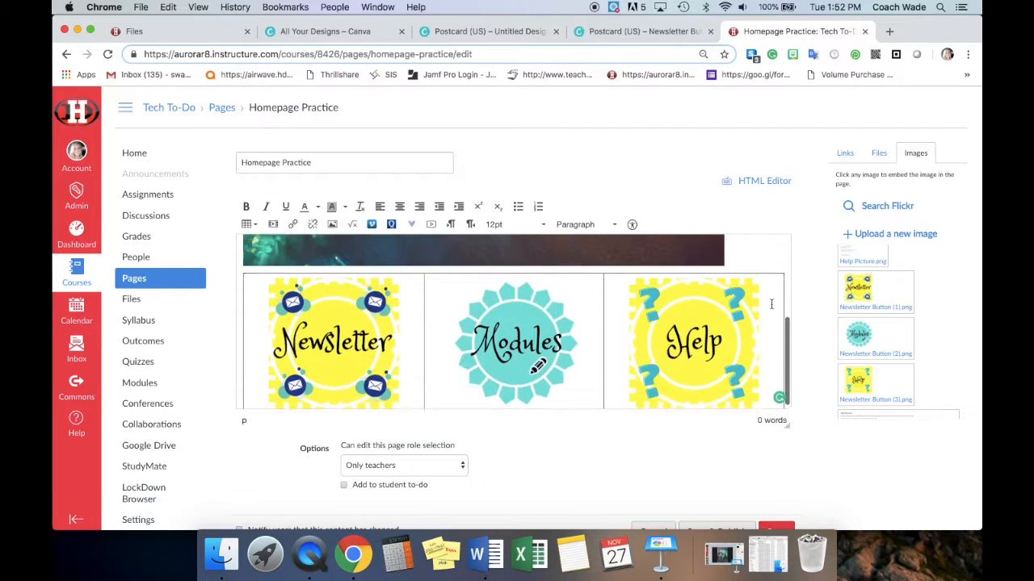
scroll(753, 456, down, 1)
click(777, 500)
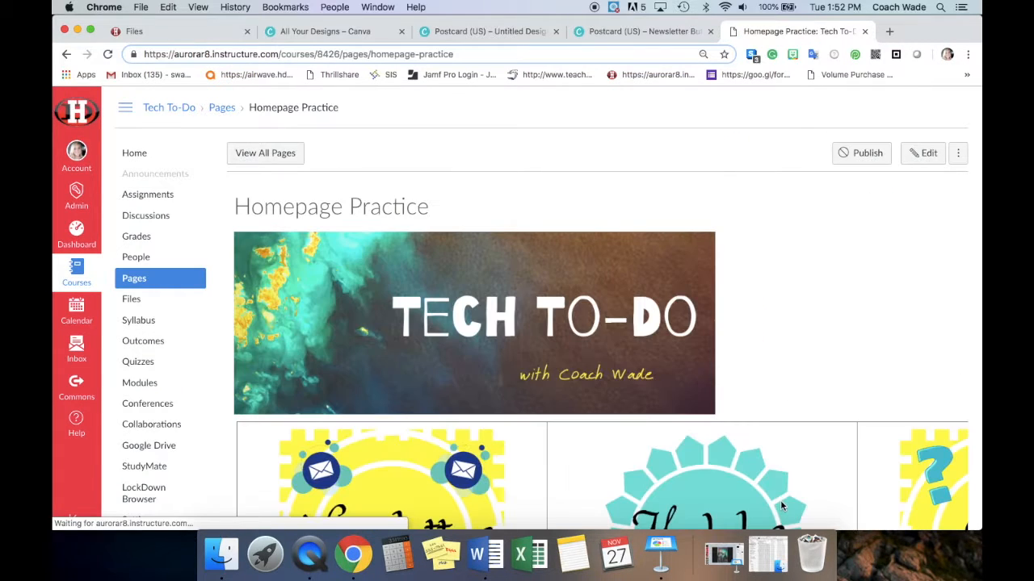
scroll(781, 505, down, 3)
scroll(780, 505, up, 2)
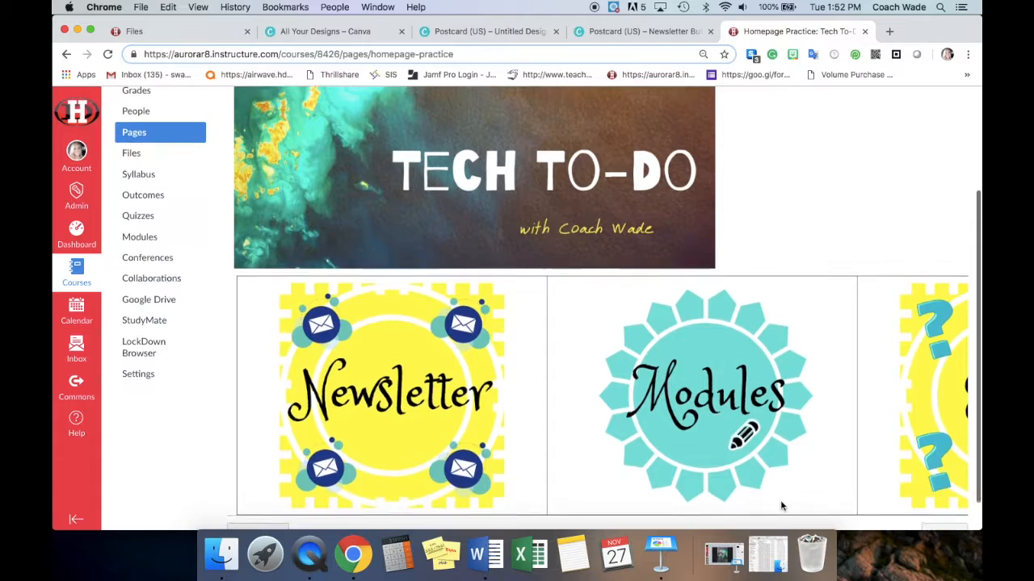
scroll(780, 506, down, 1)
scroll(781, 505, down, 2)
scroll(781, 505, up, 4)
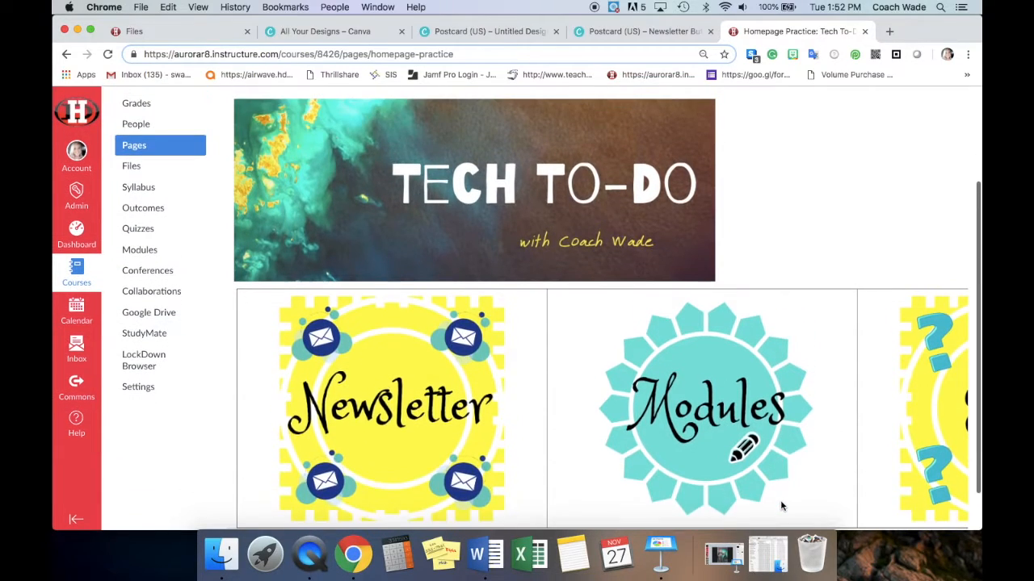
scroll(781, 506, down, 3)
scroll(780, 502, up, 3)
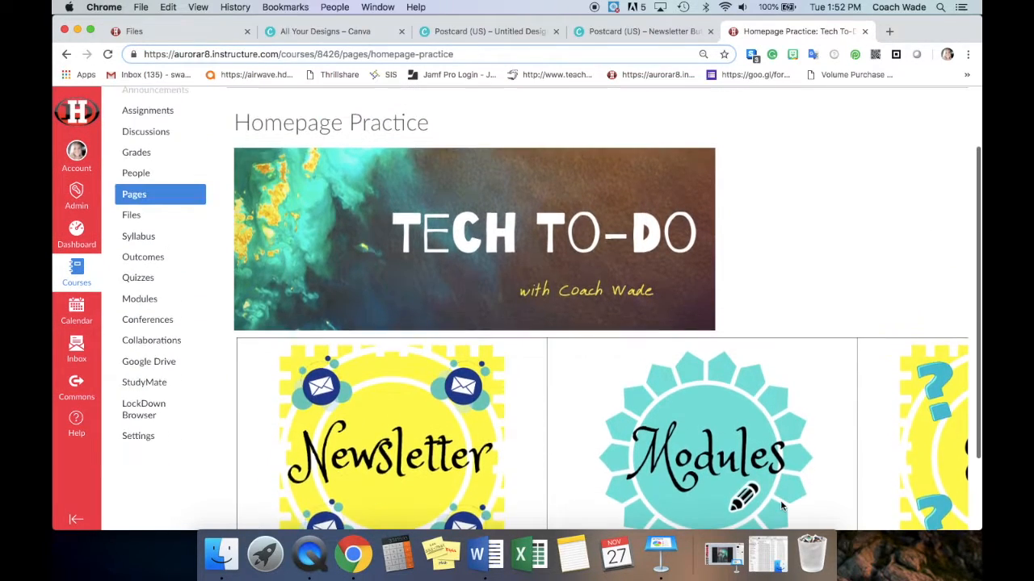
Reopen the page for editing and shrink the button table to about 59% width and 224 px height.
click(924, 154)
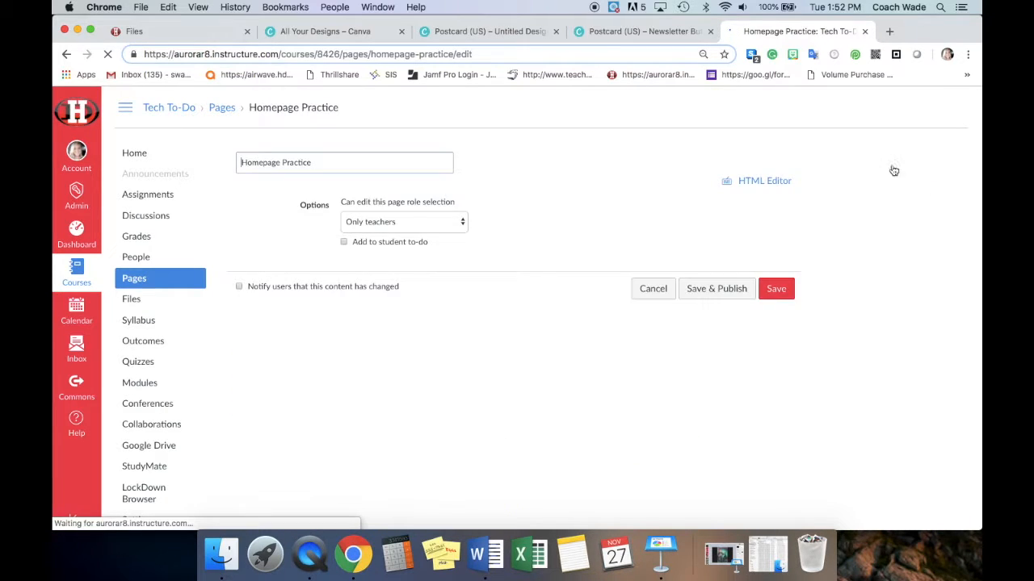
scroll(570, 323, down, 3)
scroll(571, 329, up, 3)
click(613, 342)
scroll(613, 343, down, 3)
click(613, 341)
click(738, 270)
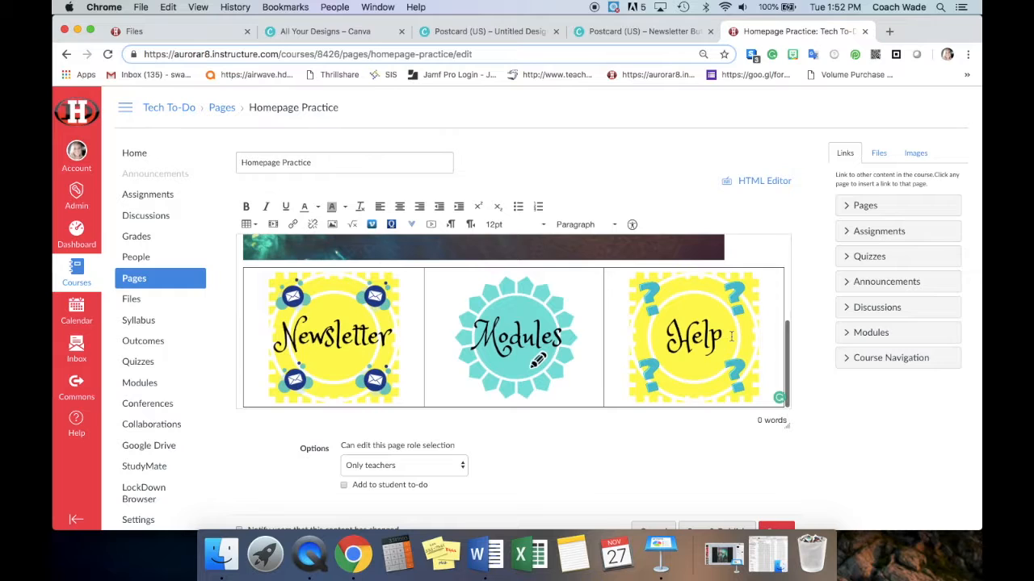
click(624, 401)
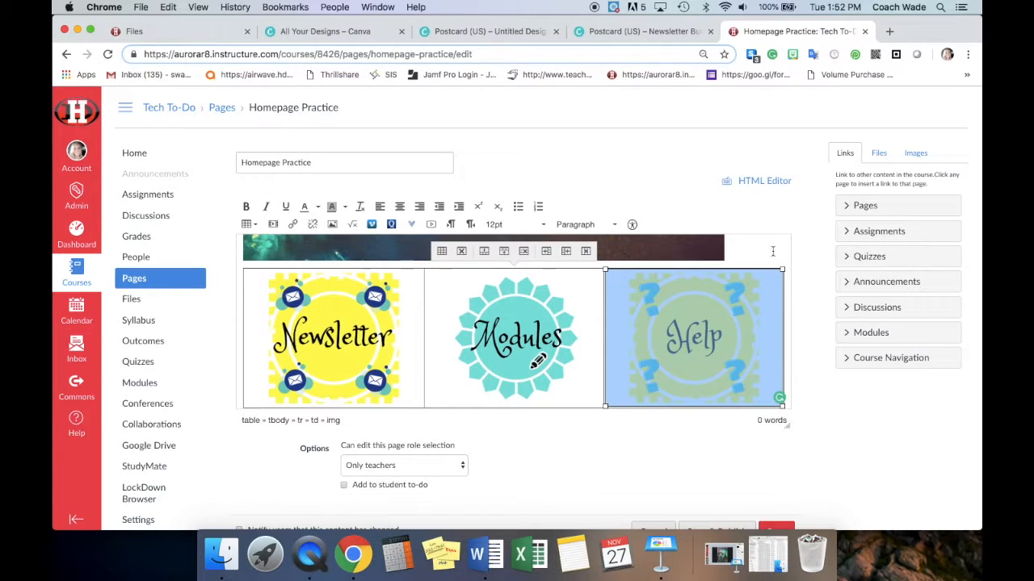
click(780, 339)
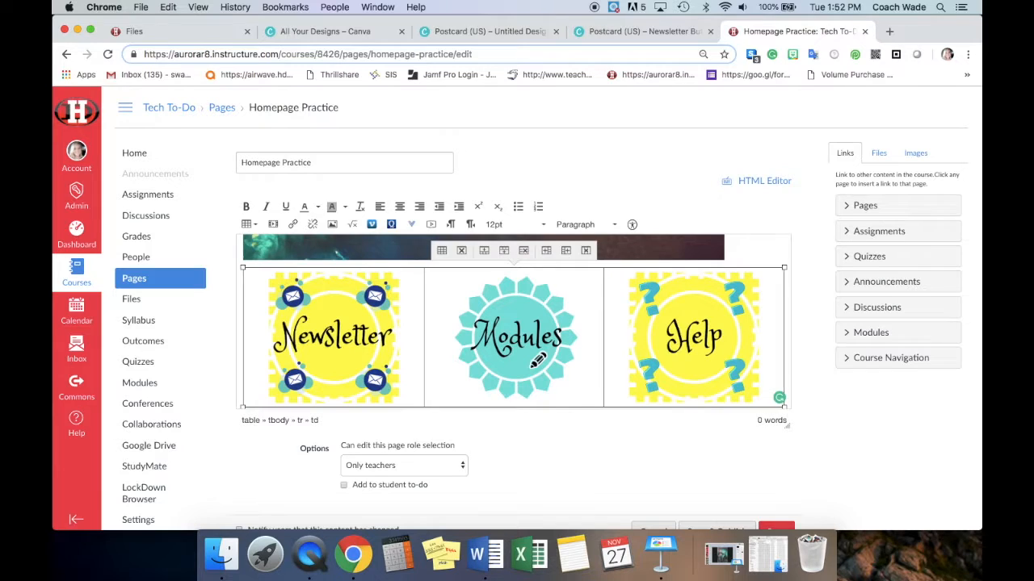
key(Return)
key(BackSpace)
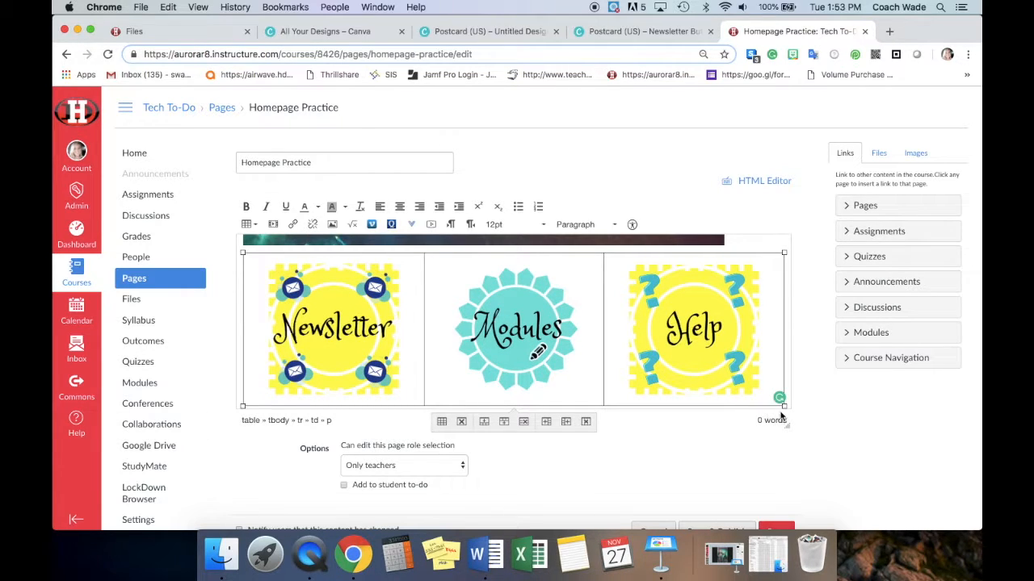
drag(785, 408, 540, 386)
click(654, 383)
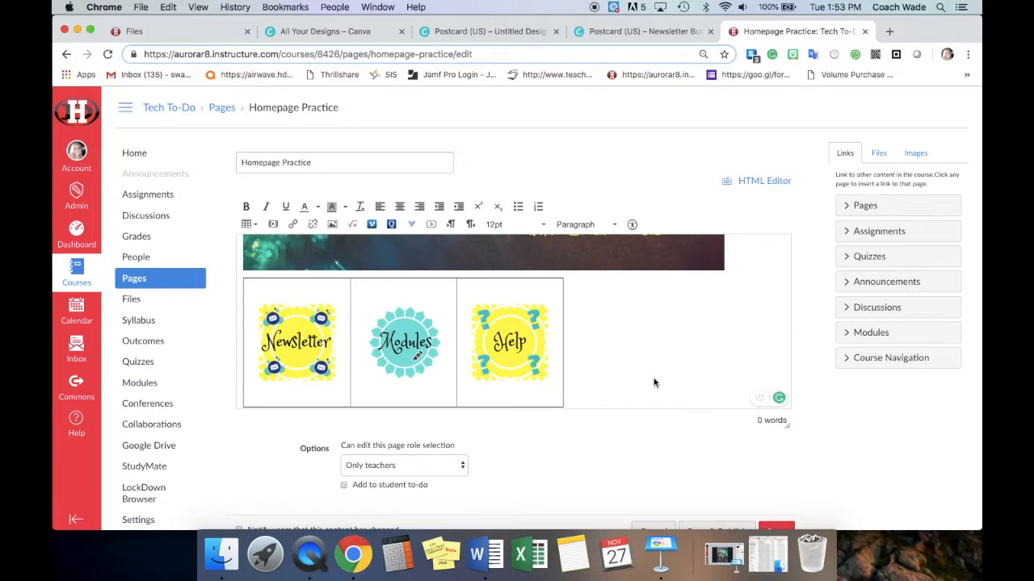
Set the button table's border style to Hidden in its advanced table properties.
scroll(608, 335, up, 3)
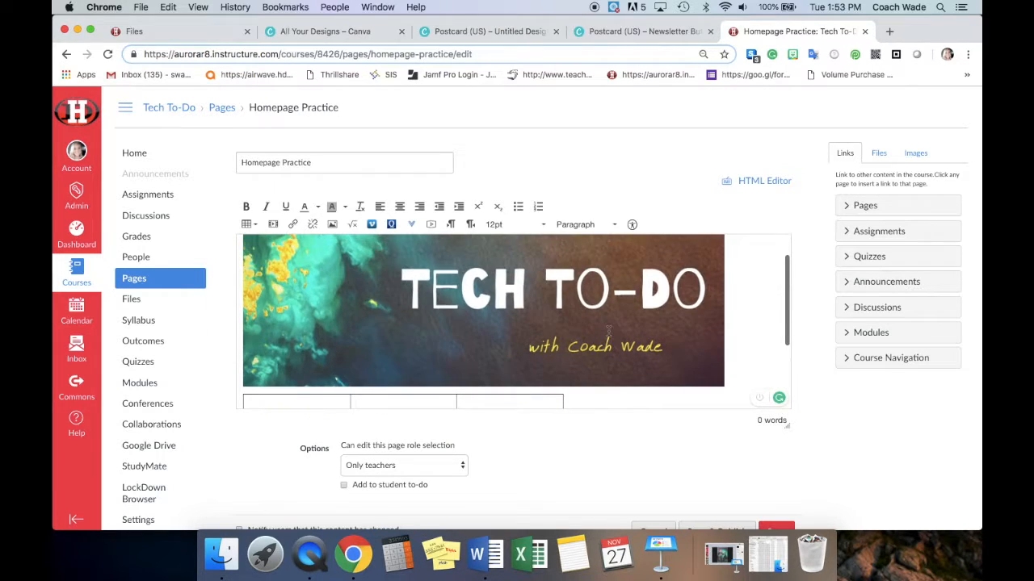
scroll(608, 335, down, 2)
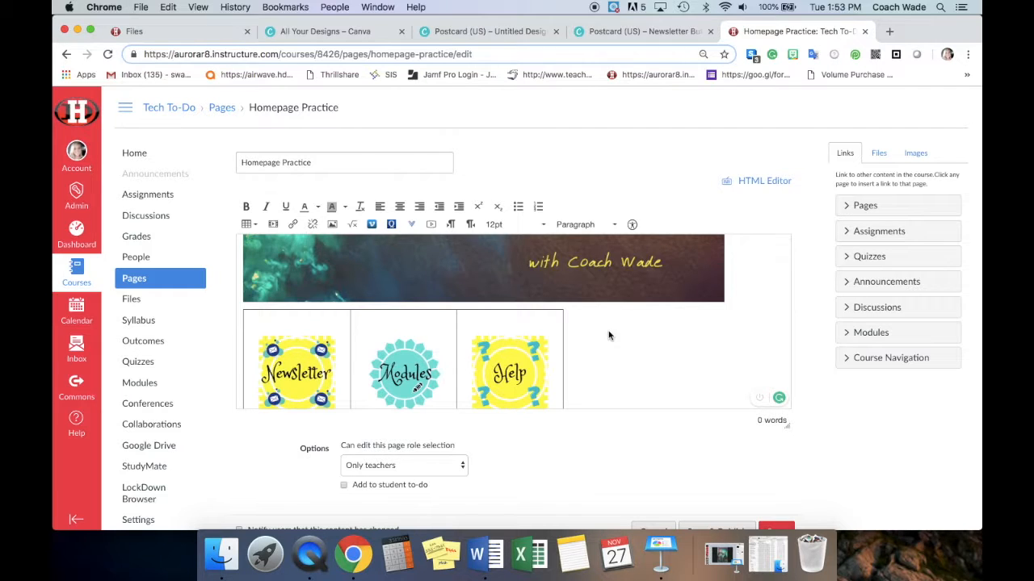
scroll(608, 335, down, 1)
click(432, 294)
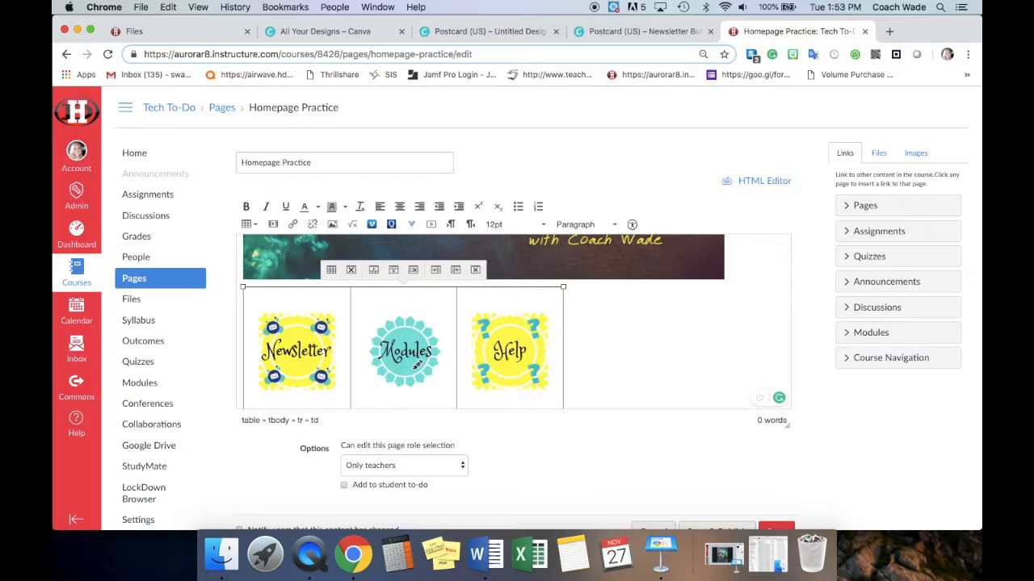
click(250, 225)
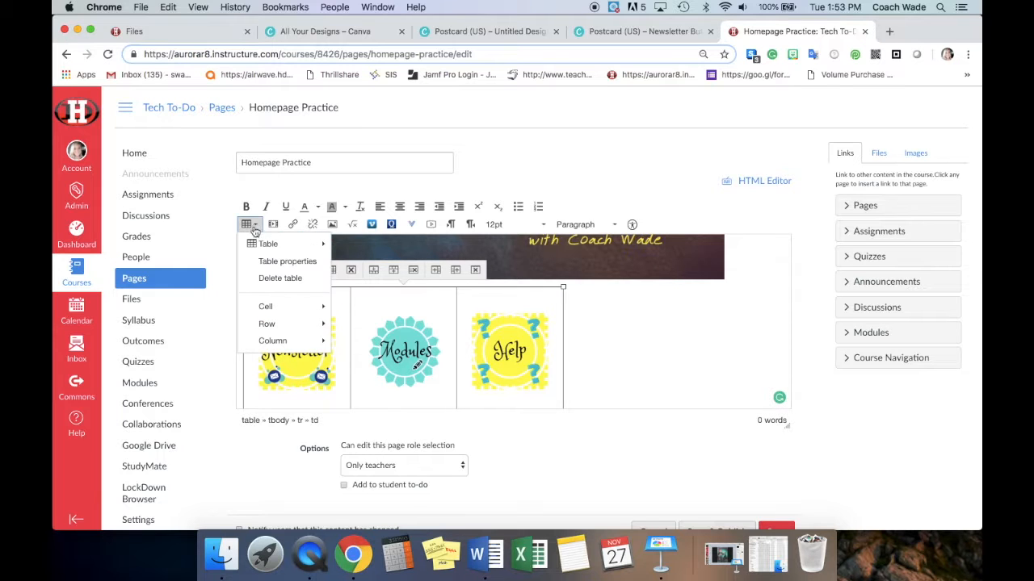
click(283, 262)
click(501, 326)
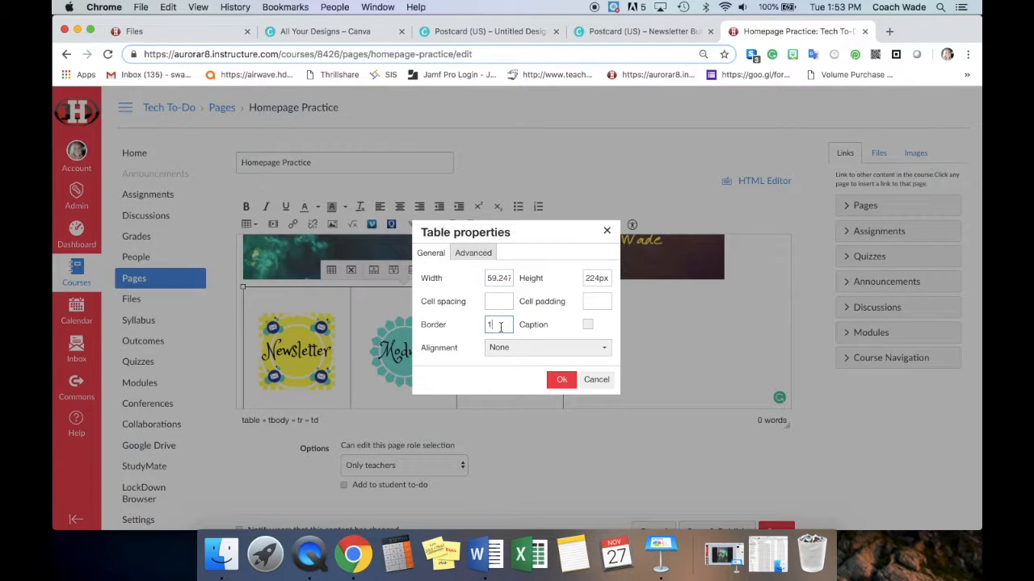
click(476, 254)
click(585, 324)
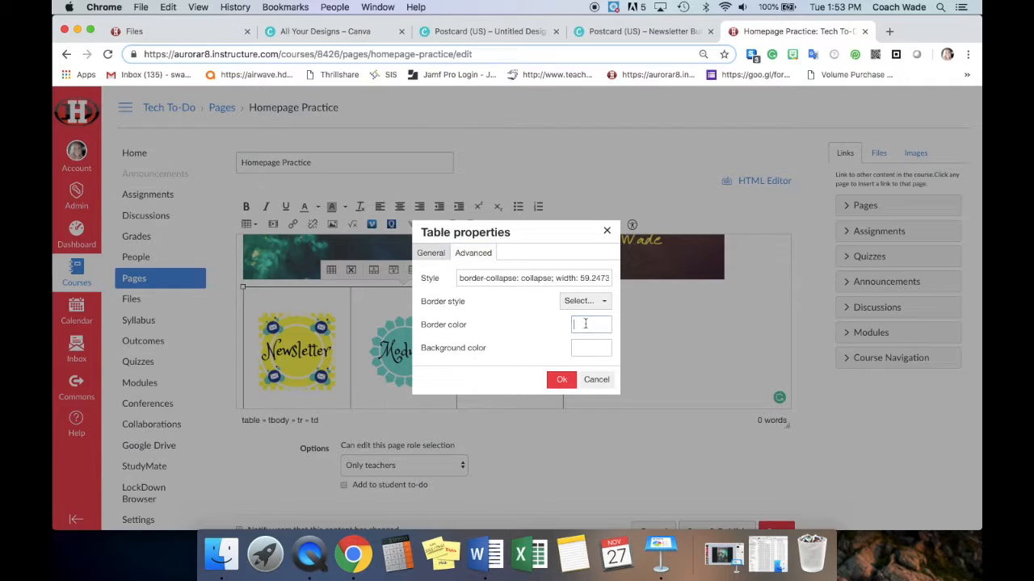
click(585, 301)
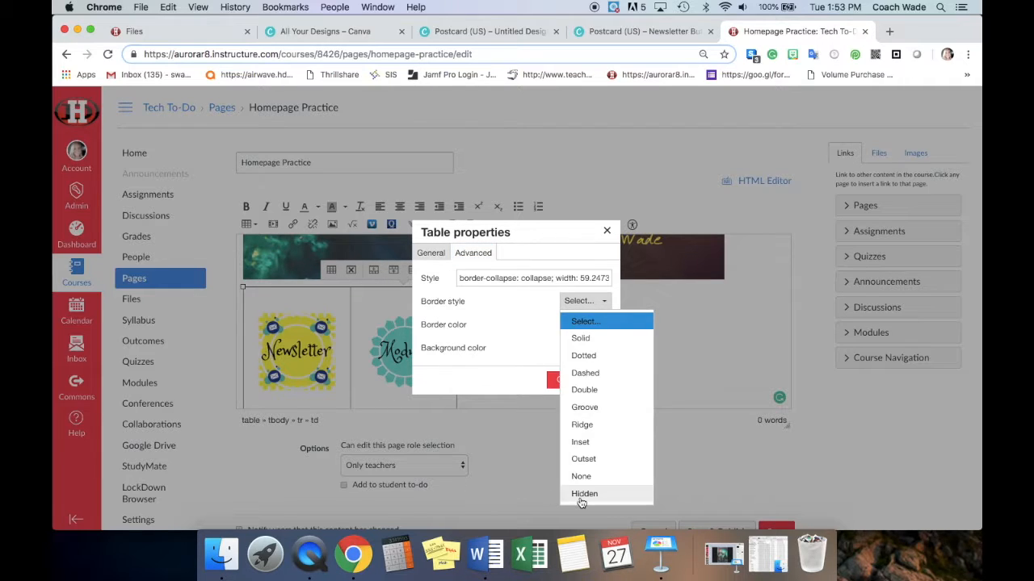
click(580, 500)
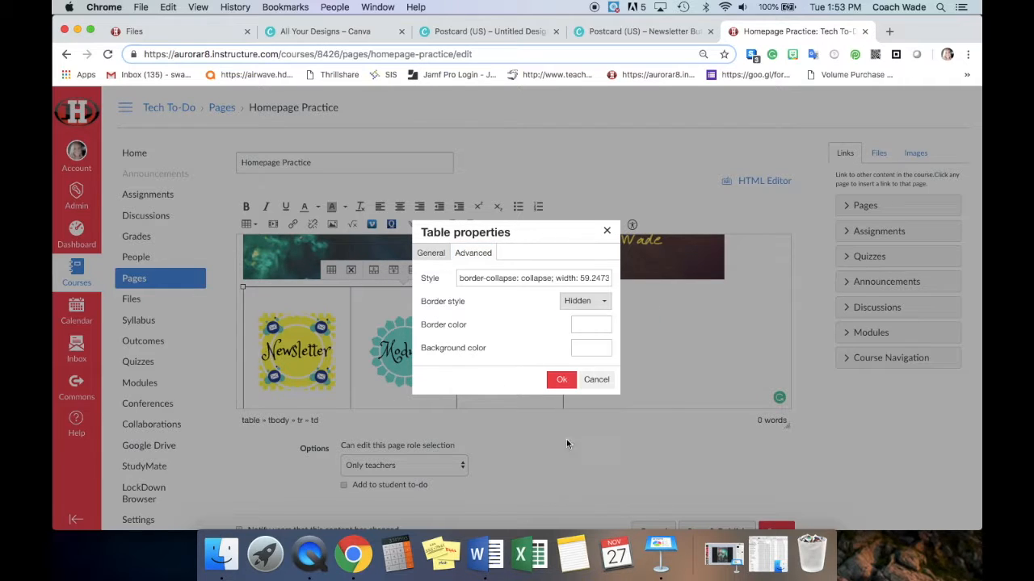
click(563, 379)
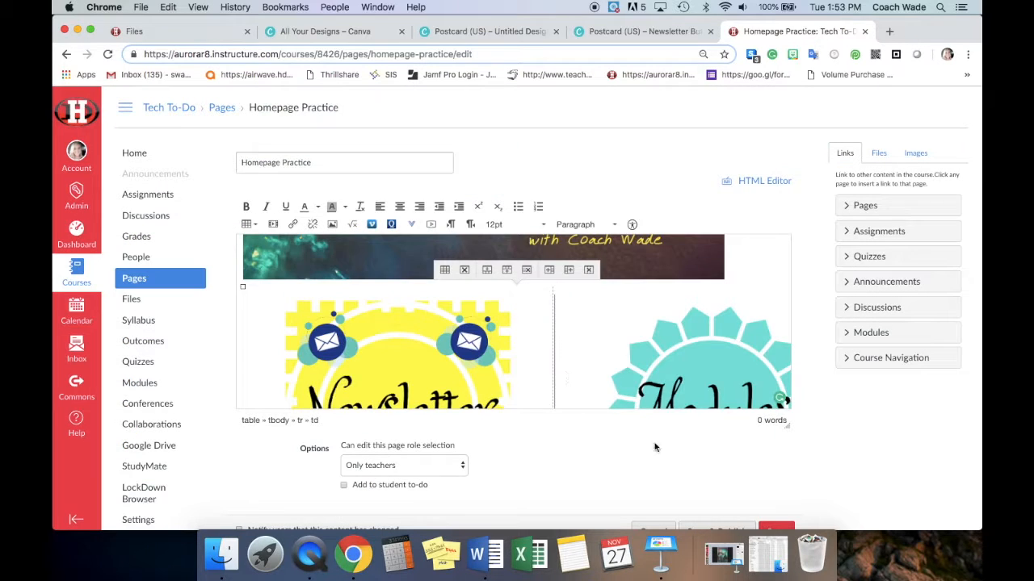
Try to shrink the borderless button table from its lower corner.
scroll(740, 286, up, 2)
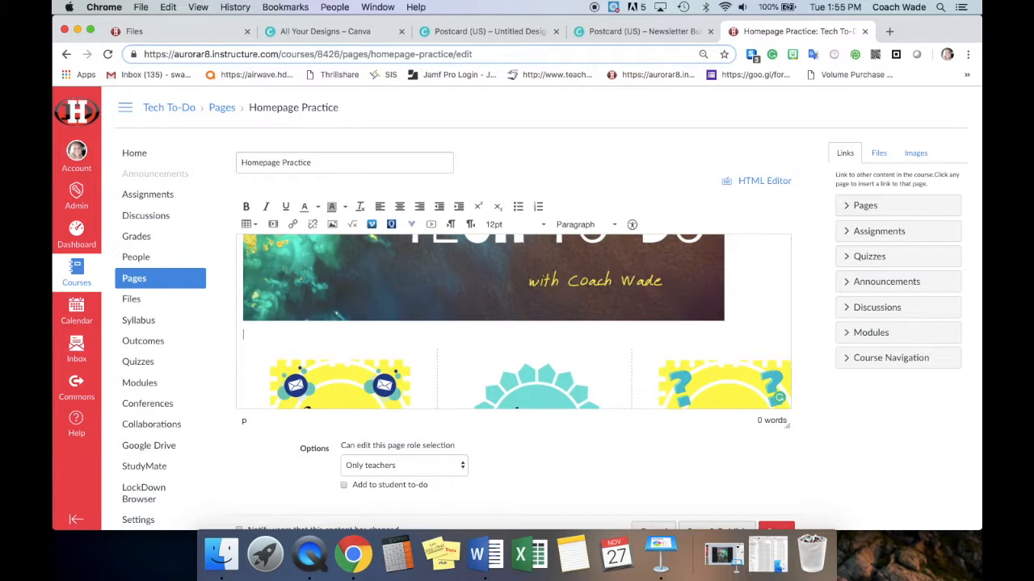
scroll(733, 365, down, 2)
click(734, 365)
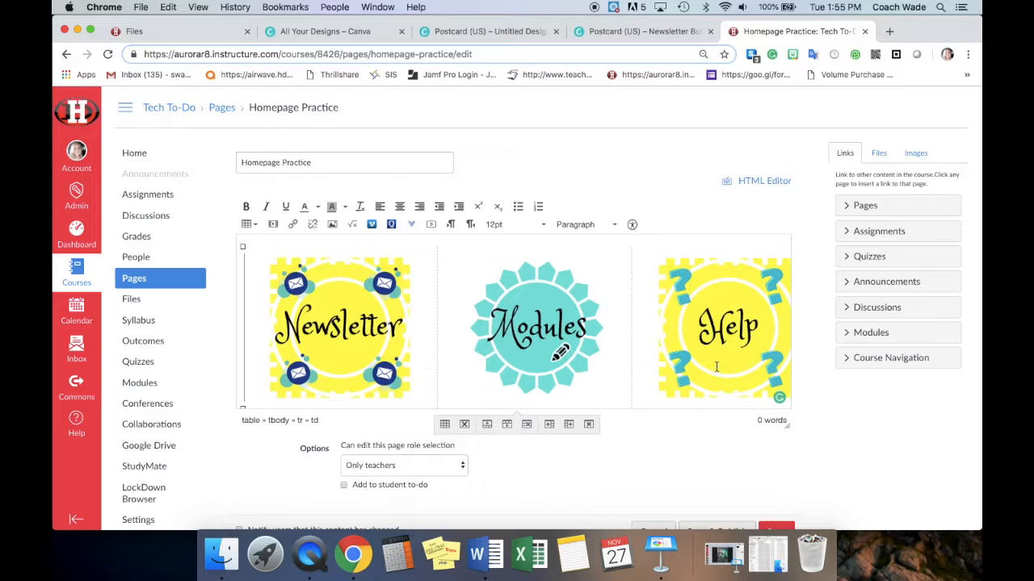
scroll(733, 365, down, 2)
scroll(734, 365, right, 2)
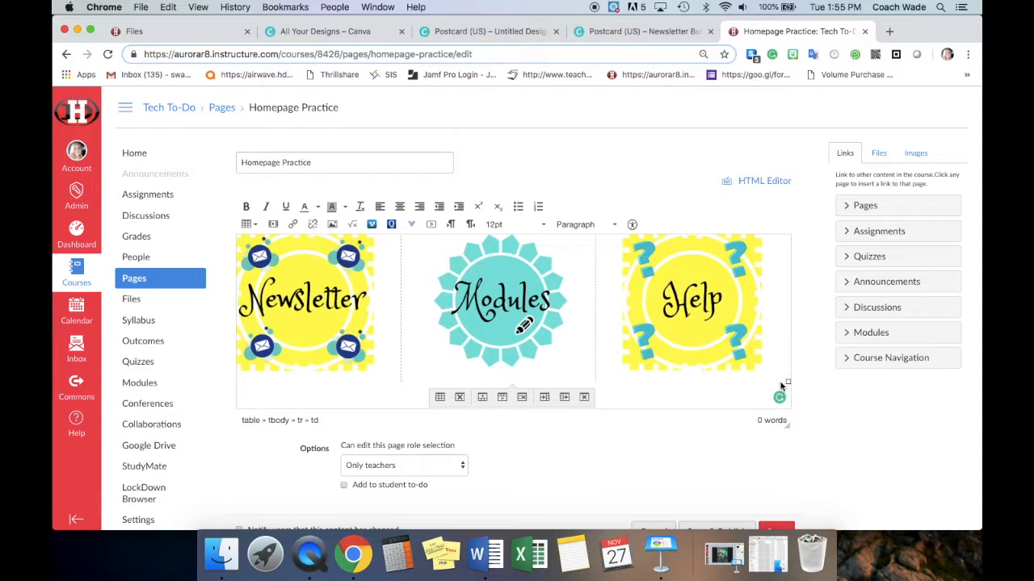
drag(788, 384, 333, 251)
drag(789, 383, 352, 279)
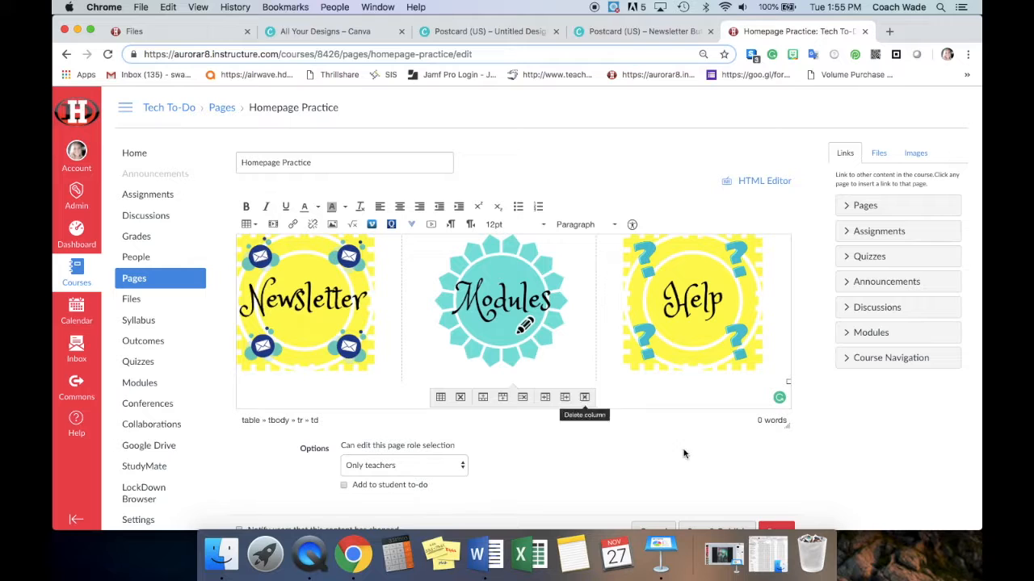
Save the Homepage Practice page and check the borderless button row below the banner.
click(790, 499)
scroll(790, 499, down, 1)
click(788, 499)
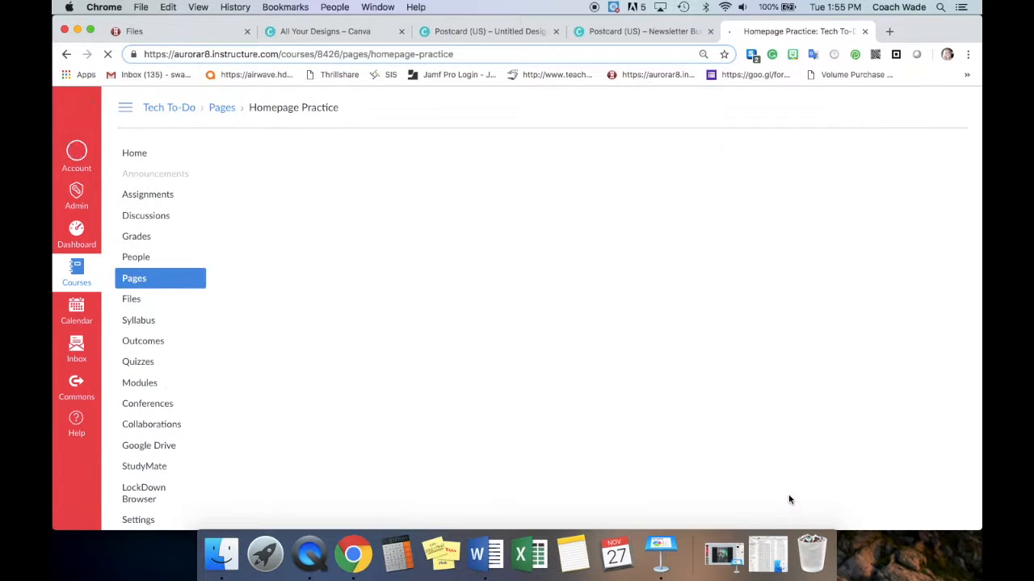
scroll(790, 499, down, 3)
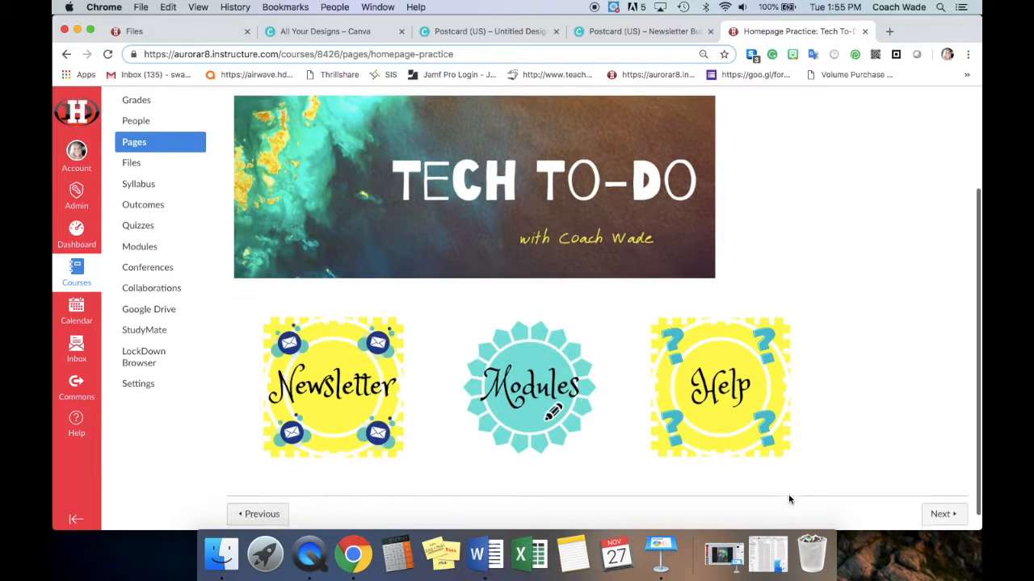